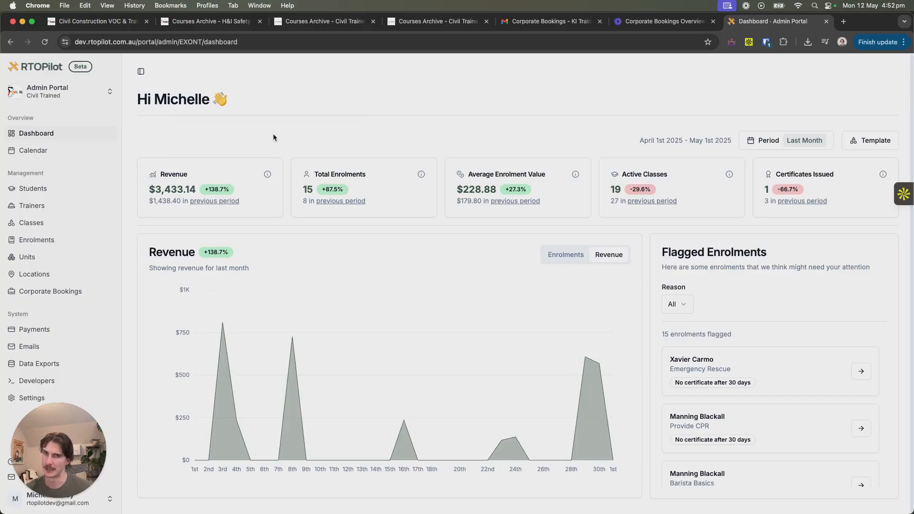
- View the class calendar and start a new location record from the locations list
{"action": "left_click", "coordinate": [76, 152]}
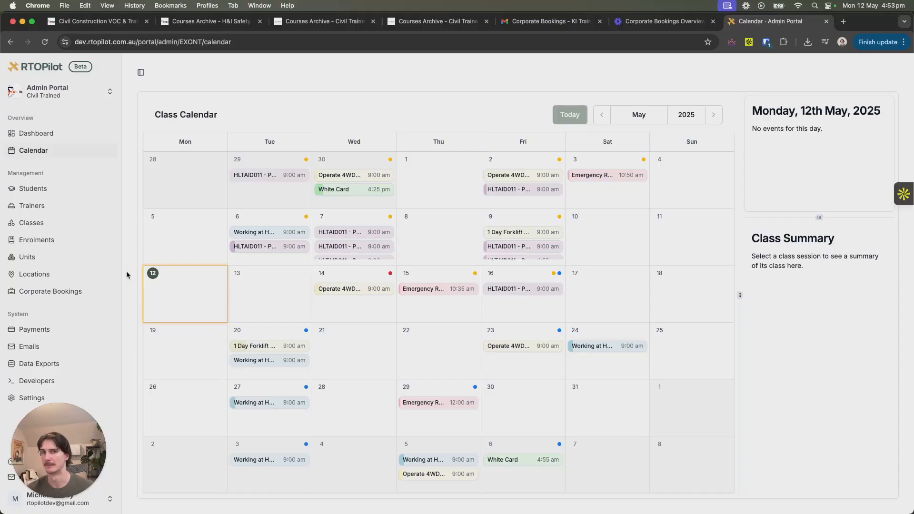
{"action": "left_click", "coordinate": [67, 279]}
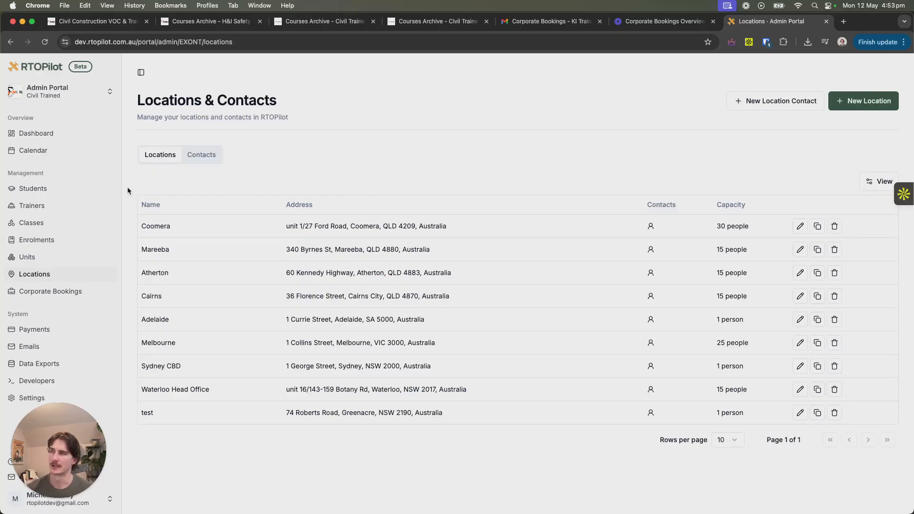
{"action": "left_click", "coordinate": [866, 101]}
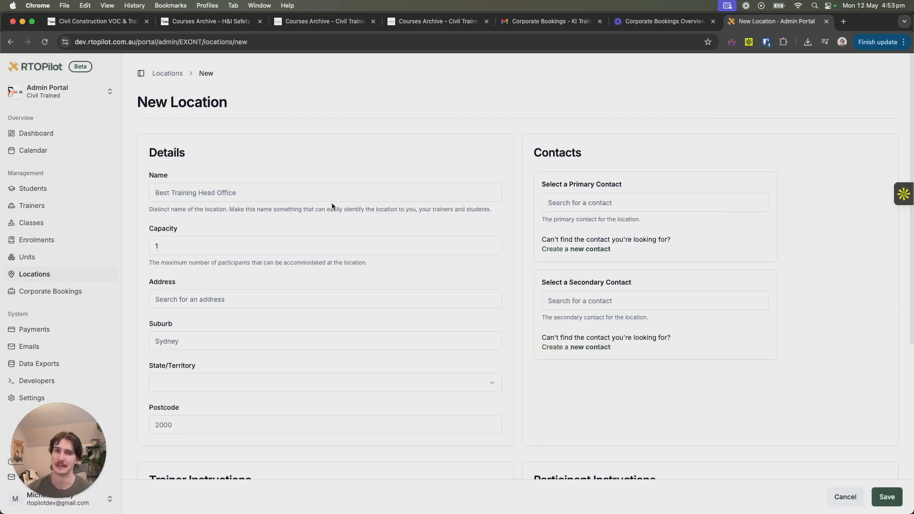
{"action": "scroll", "coordinate": [332, 205], "scroll_direction": "down", "scroll_amount": 3}
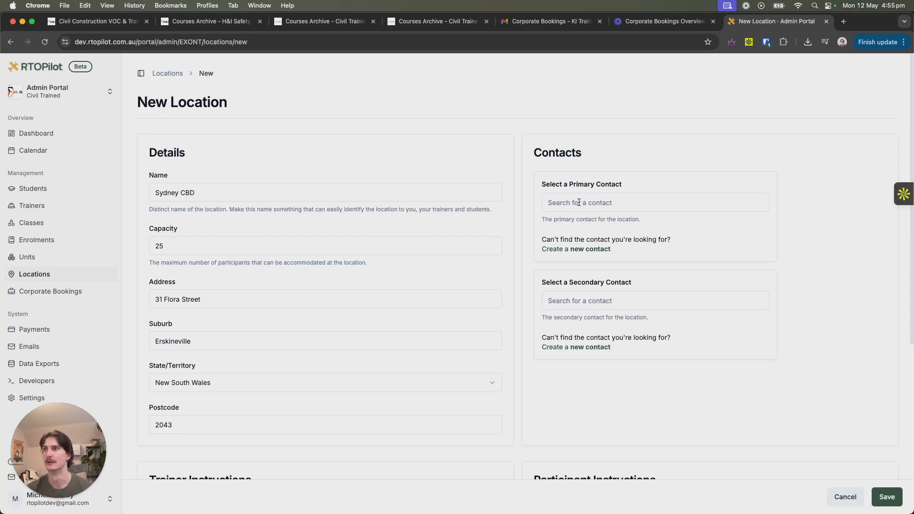
- Create a new primary contact for the location, entering the contact's first name, last name, email and phone number
{"action": "left_click", "coordinate": [580, 203]}
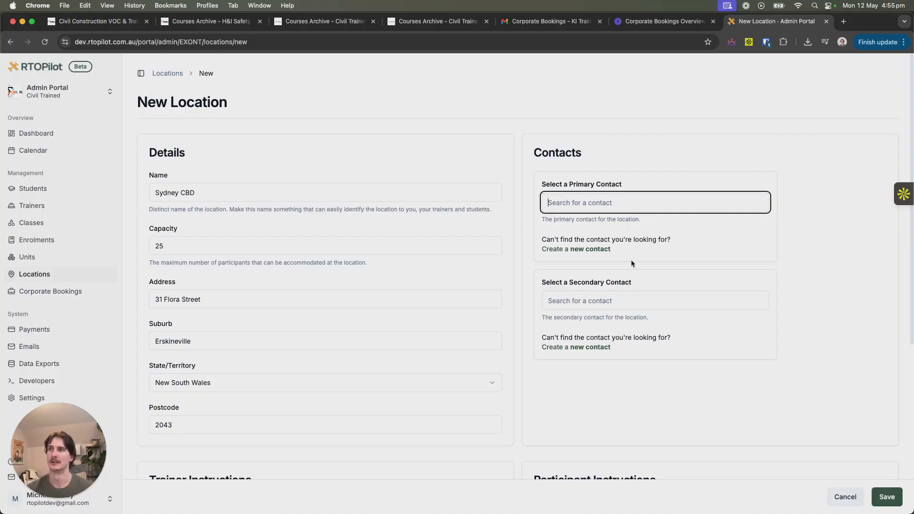
{"action": "left_click", "coordinate": [590, 250]}
{"action": "left_click", "coordinate": [581, 221]}
{"action": "type", "text": "Rully"}
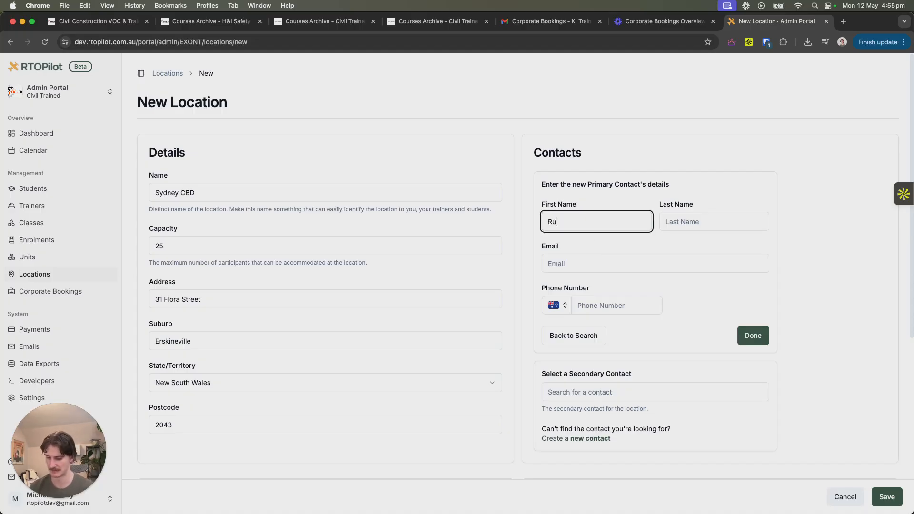
{"action": "key", "text": "BackSpace"}
{"action": "key", "text": "BackSpace"}
{"action": "key", "text": "BackSpace"}
{"action": "key", "text": "BackSpace"}
{"action": "key", "text": "BackSpace"}
{"action": "type", "text": "Tu"}
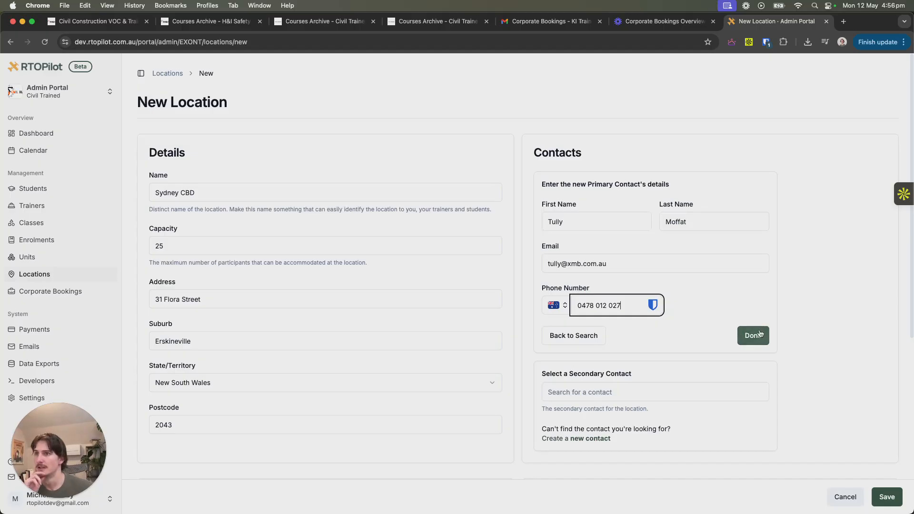
{"action": "left_click", "coordinate": [754, 335]}
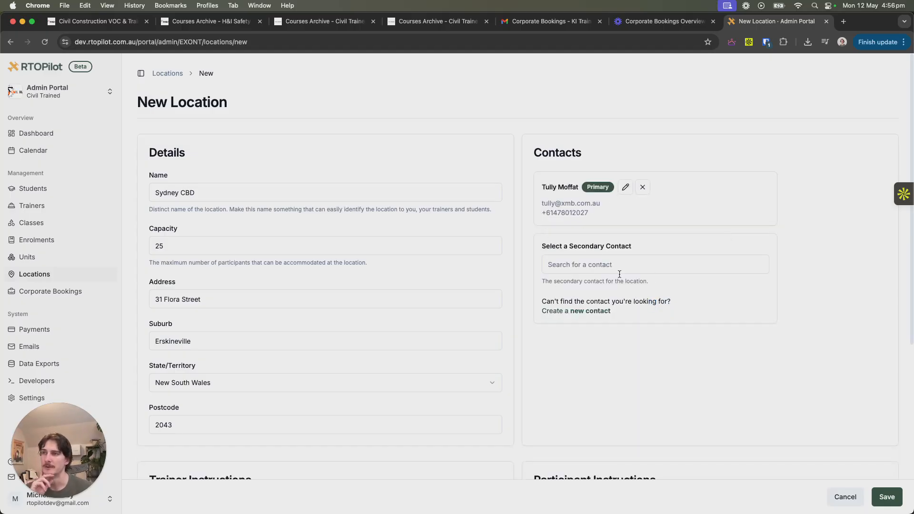
- Check the optional trainer and participant instructions, leave them blank, and save the Sydney CBD location
{"action": "scroll", "coordinate": [569, 271], "scroll_direction": "down", "scroll_amount": 10}
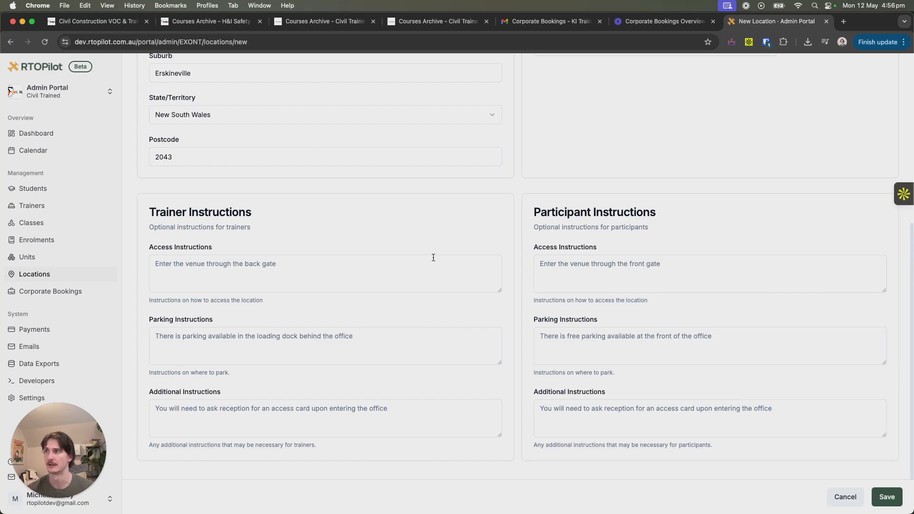
{"action": "left_click", "coordinate": [247, 266]}
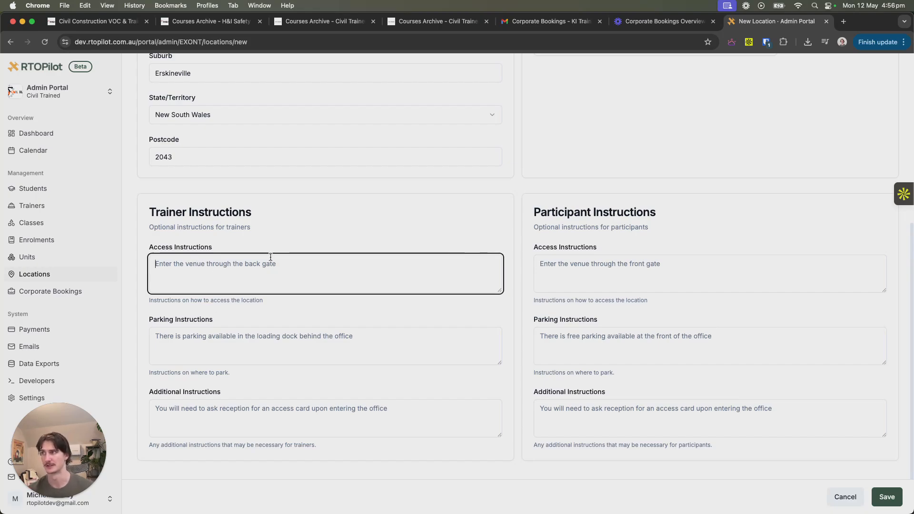
{"action": "left_click", "coordinate": [340, 219]}
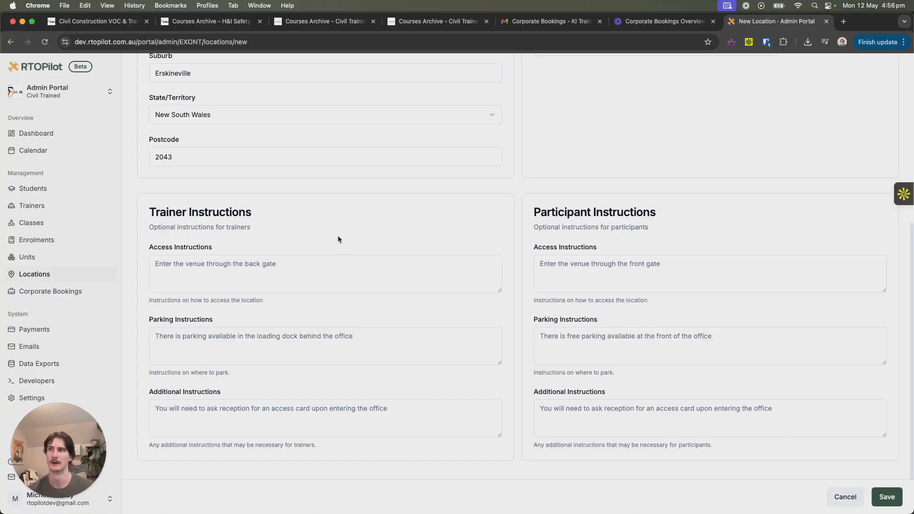
{"action": "scroll", "coordinate": [448, 343], "scroll_direction": "up", "scroll_amount": 7}
{"action": "scroll", "coordinate": [402, 334], "scroll_direction": "down", "scroll_amount": 7}
{"action": "scroll", "coordinate": [395, 269], "scroll_direction": "up", "scroll_amount": 6}
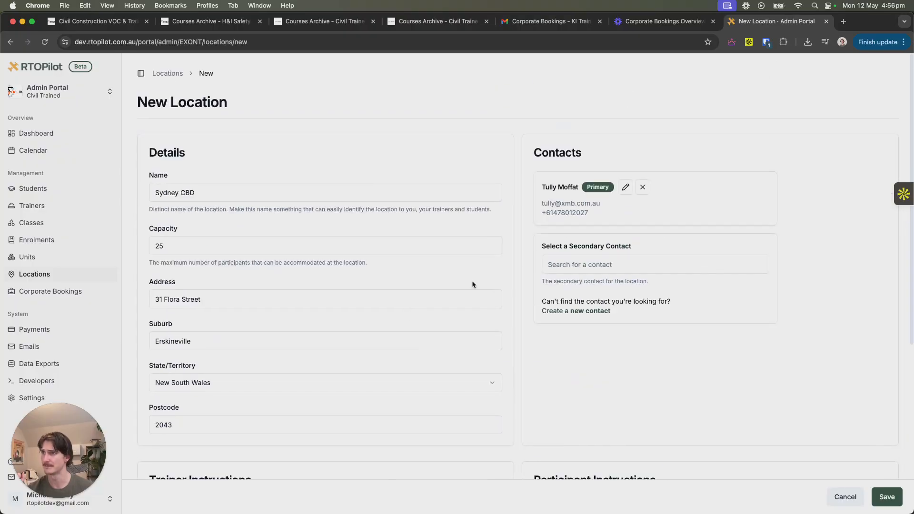
{"action": "left_click", "coordinate": [887, 497]}
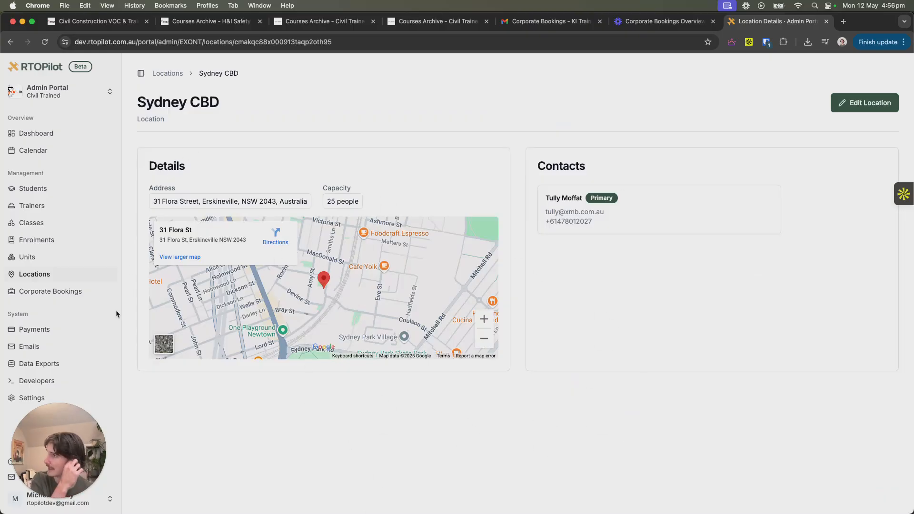
- Start a new VET unit based on ACMAAS402 - Apply disability awareness to animal-assisted services
{"action": "left_click", "coordinate": [49, 257]}
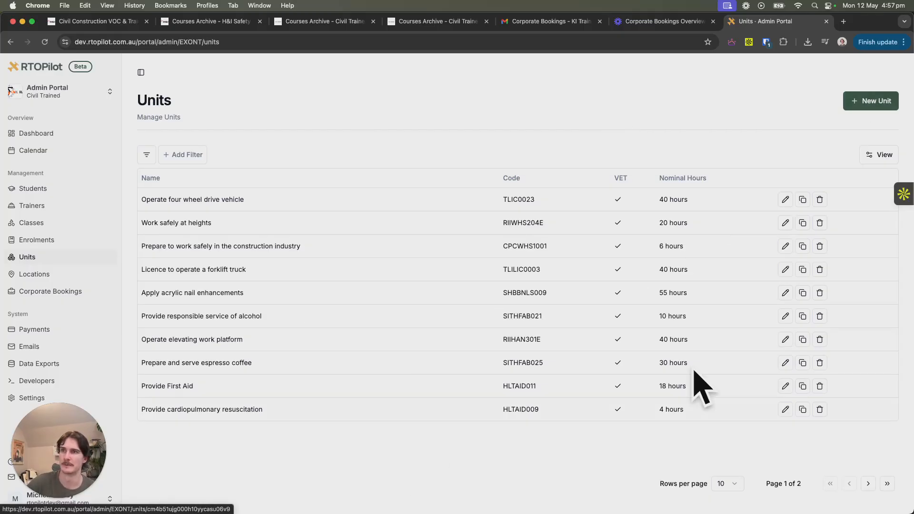
{"action": "left_click", "coordinate": [868, 101]}
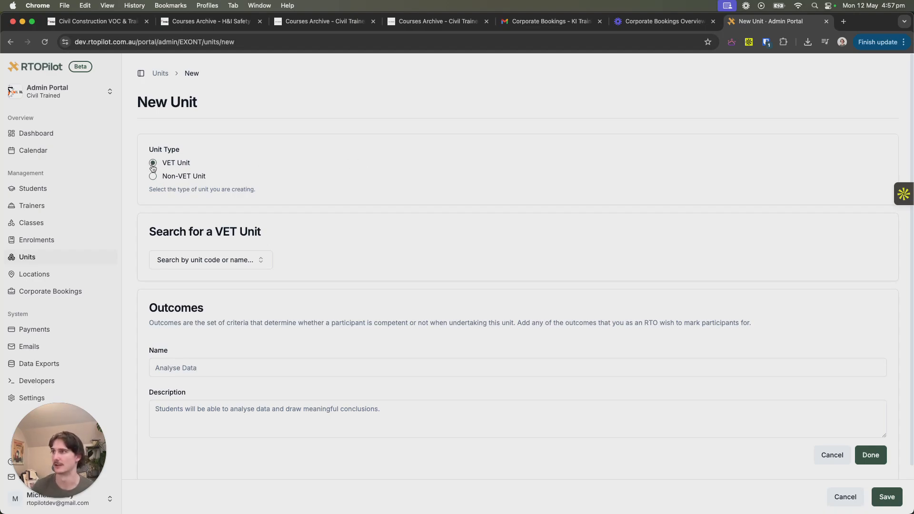
{"action": "scroll", "coordinate": [210, 222], "scroll_direction": "down", "scroll_amount": 2}
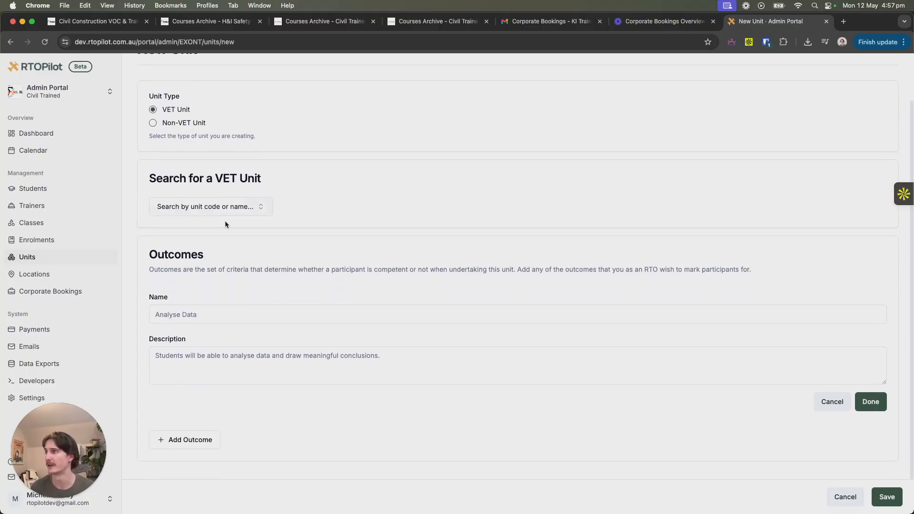
{"action": "left_click", "coordinate": [251, 208]}
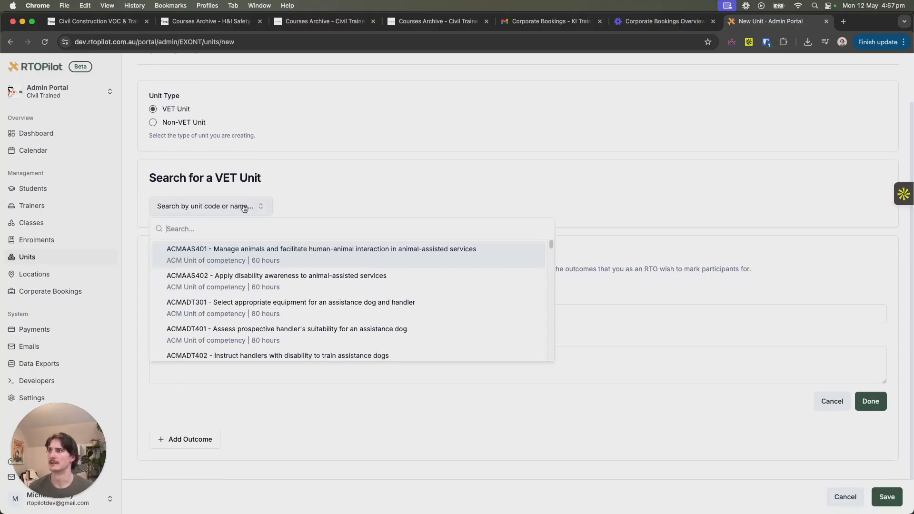
{"action": "scroll", "coordinate": [259, 289], "scroll_direction": "down", "scroll_amount": 5}
{"action": "scroll", "coordinate": [259, 289], "scroll_direction": "down", "scroll_amount": 10}
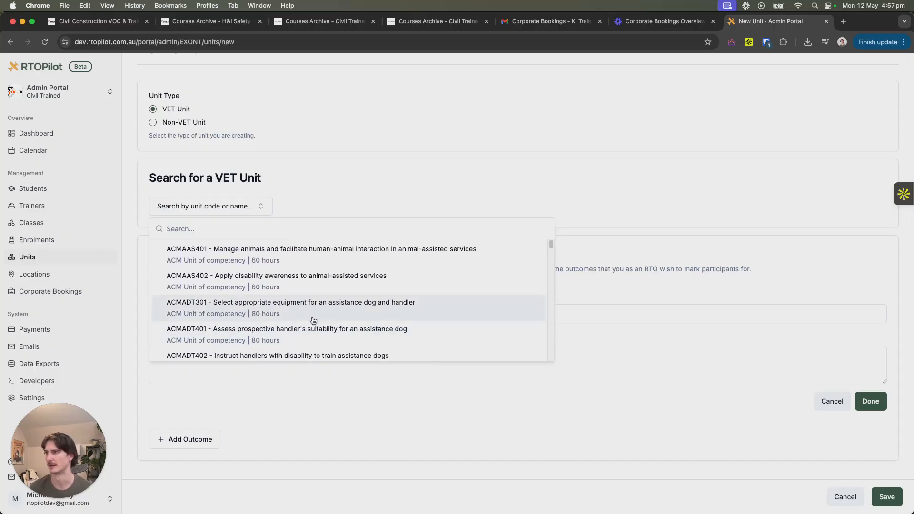
{"action": "left_click", "coordinate": [300, 287]}
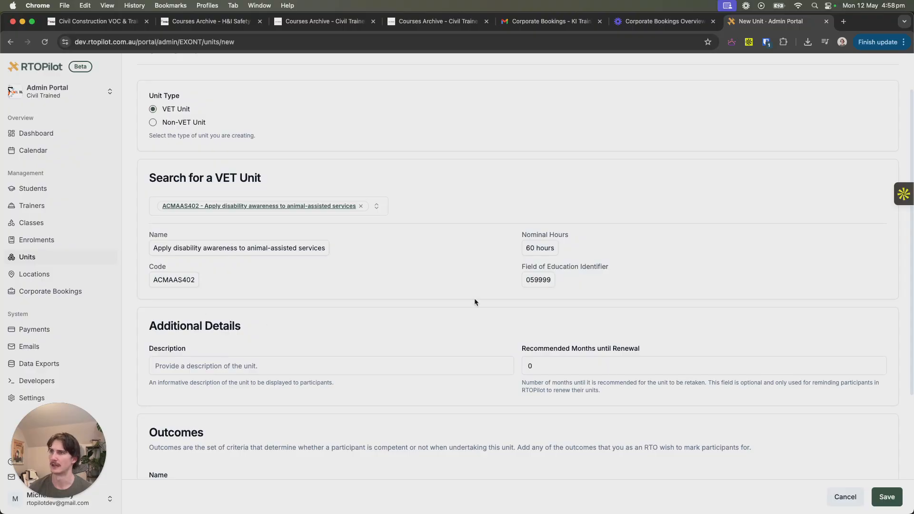
- Set the unit's recommended months until renewal to 36 and its description to "Disability Awareness for Animals"
{"action": "scroll", "coordinate": [382, 293], "scroll_direction": "down", "scroll_amount": 3}
{"action": "scroll", "coordinate": [373, 242], "scroll_direction": "down", "scroll_amount": 4}
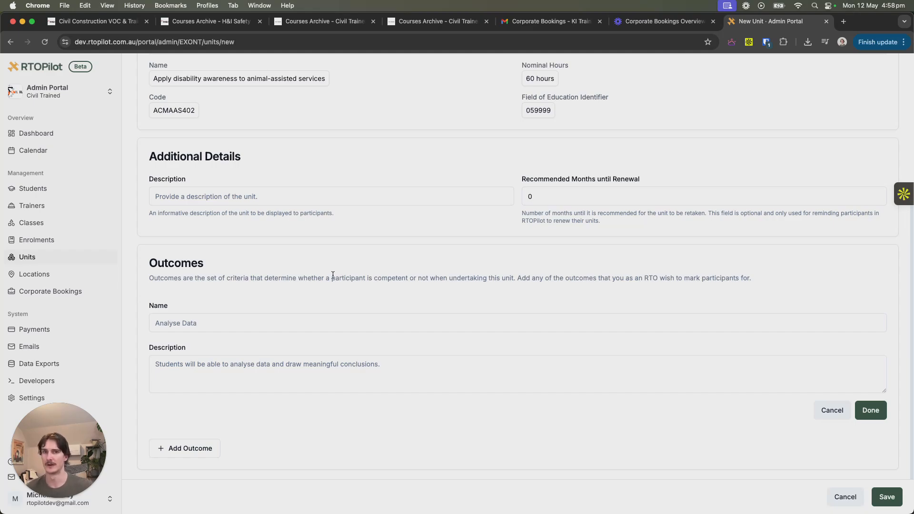
{"action": "left_click", "coordinate": [574, 198]}
{"action": "type", "text": "36"}
{"action": "left_click", "coordinate": [283, 196]}
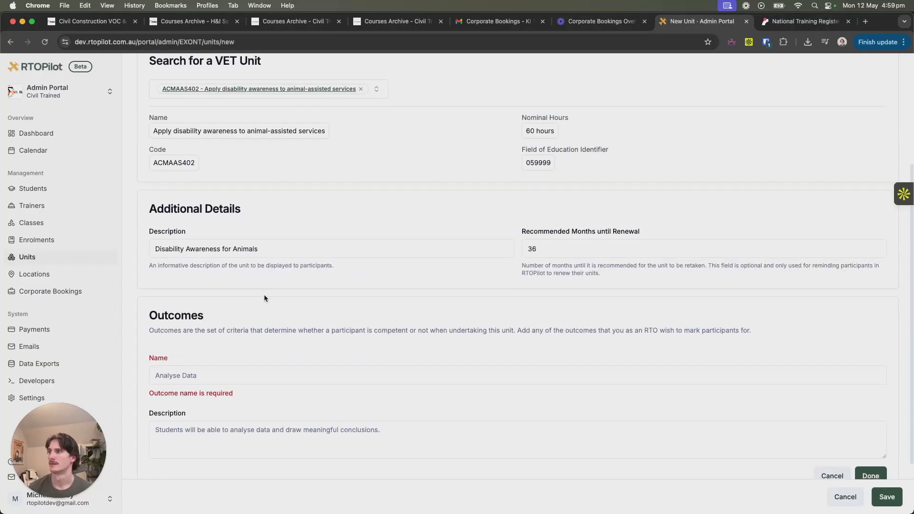
{"action": "scroll", "coordinate": [265, 295], "scroll_direction": "down", "scroll_amount": 3}
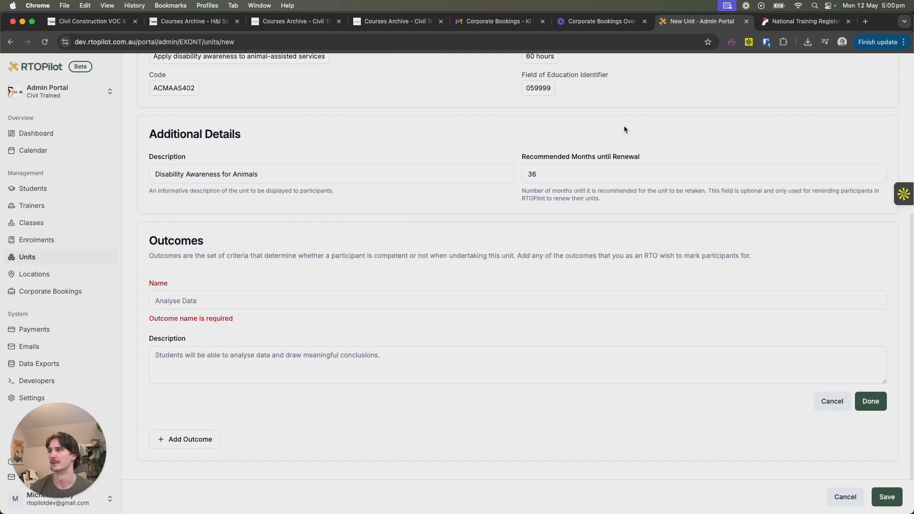
- Glance at the National Training Register site, and copy the unit code ACMAAS402 from the new unit form
{"action": "left_click", "coordinate": [804, 21]}
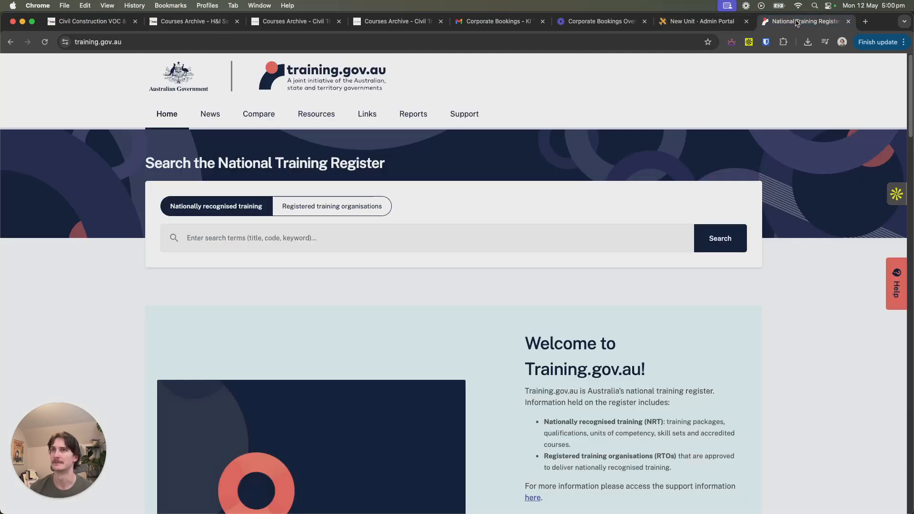
{"action": "left_click", "coordinate": [684, 25]}
{"action": "scroll", "coordinate": [182, 200], "scroll_direction": "up", "scroll_amount": 2}
{"action": "right_click", "coordinate": [174, 163]}
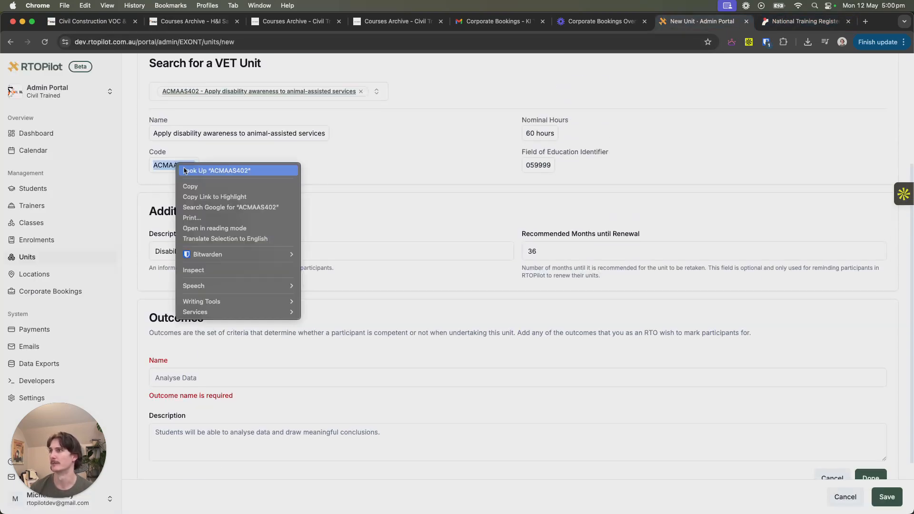
{"action": "left_click", "coordinate": [200, 185]}
- Search the National Training Register on training.gov.au for ACMAAS402 and bring up the unit's elements and performance criteria
{"action": "left_click", "coordinate": [786, 23]}
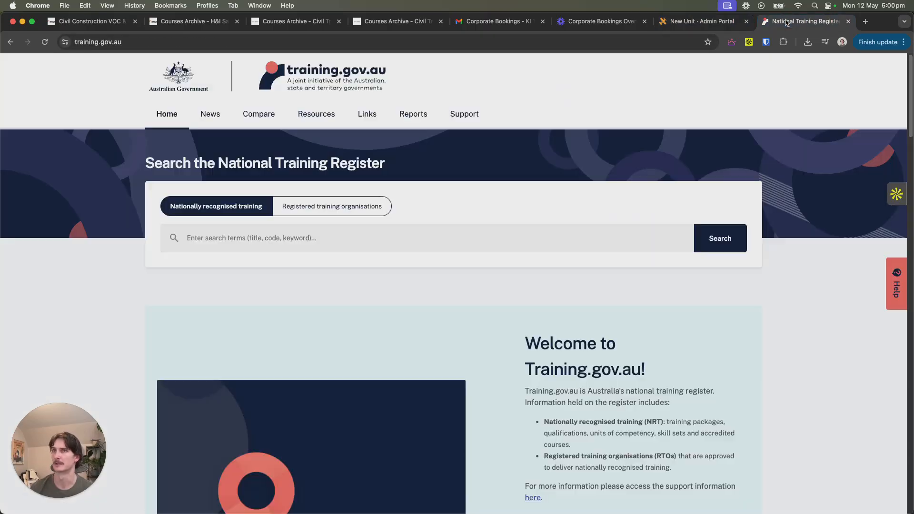
{"action": "right_click", "coordinate": [230, 239]}
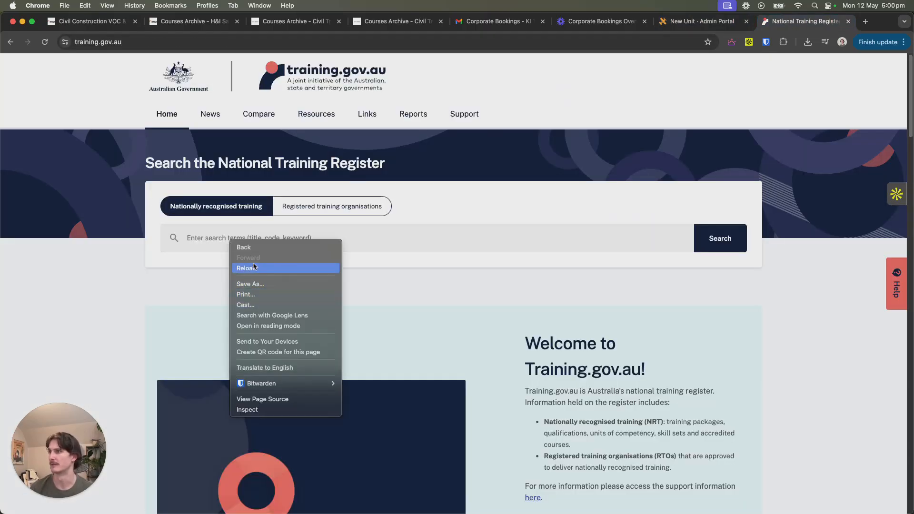
{"action": "left_click", "coordinate": [200, 242]}
{"action": "key", "text": "super+v"}
{"action": "left_click", "coordinate": [723, 243]}
{"action": "scroll", "coordinate": [221, 344], "scroll_direction": "down", "scroll_amount": 5}
{"action": "scroll", "coordinate": [244, 226], "scroll_direction": "down", "scroll_amount": 7}
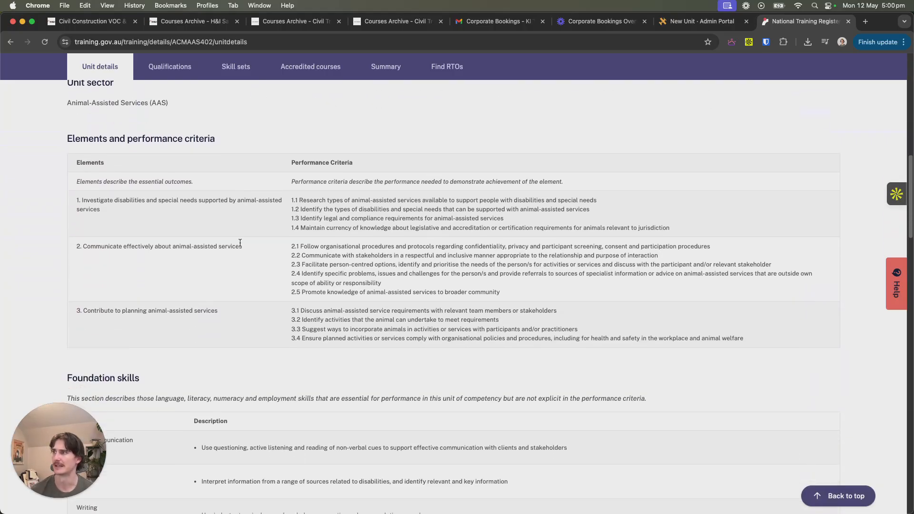
- Copy element 1, "Investigate disabilities and special needs supported by animal-assisted services", from the register into the RTOPilot outcome's name
{"action": "left_click_drag", "start_coordinate": [77, 201], "coordinate": [120, 212]}
{"action": "right_click", "coordinate": [104, 193]}
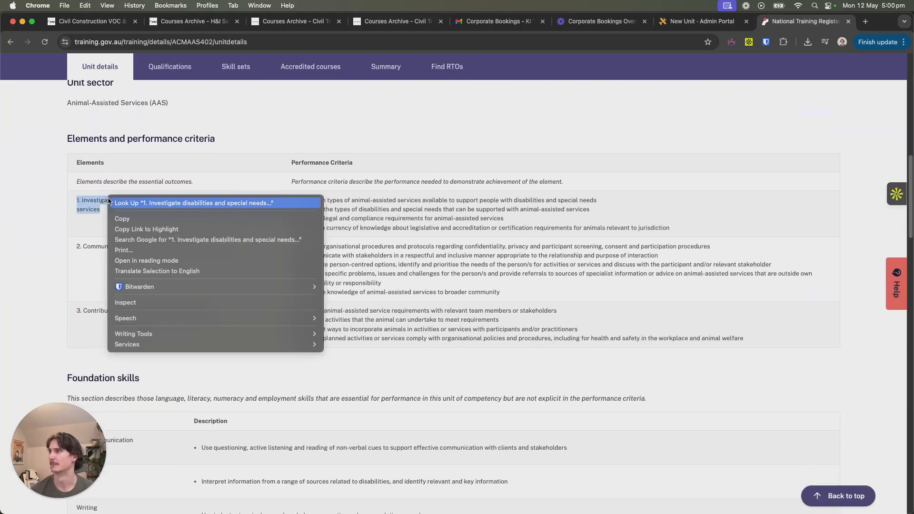
{"action": "left_click", "coordinate": [123, 220]}
{"action": "left_click", "coordinate": [666, 28]}
{"action": "left_click", "coordinate": [181, 377]}
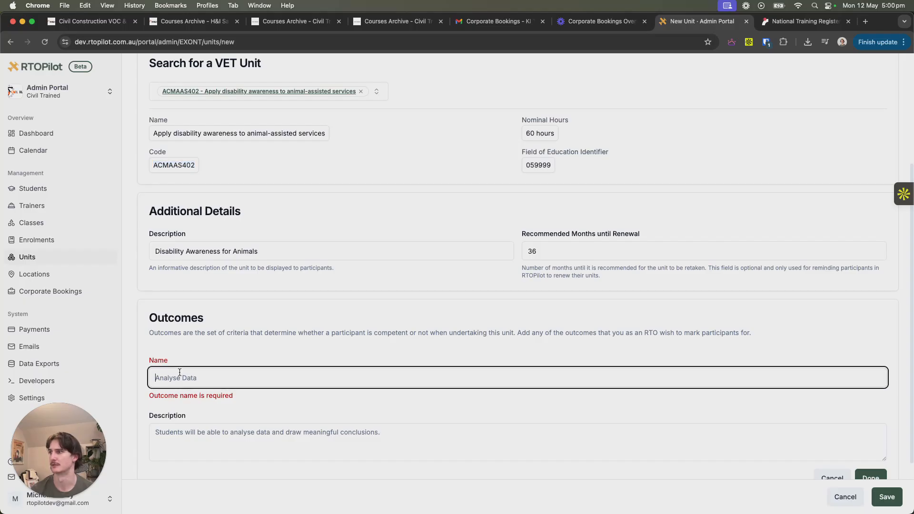
{"action": "right_click", "coordinate": [181, 377]}
{"action": "left_click", "coordinate": [209, 399]}
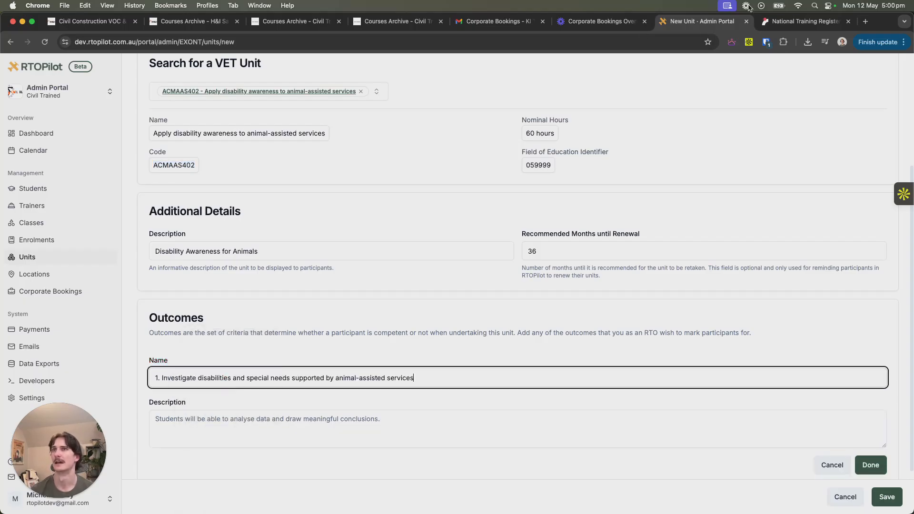
- Copy performance criteria 1.1 to 1.4 from the National Training Register into the outcome's description in RTOPilot
{"action": "key", "text": "ctrl+Tab"}
{"action": "left_click_drag", "start_coordinate": [601, 228], "coordinate": [677, 230]}
{"action": "left_click", "coordinate": [287, 204]}
{"action": "right_click", "coordinate": [638, 227]}
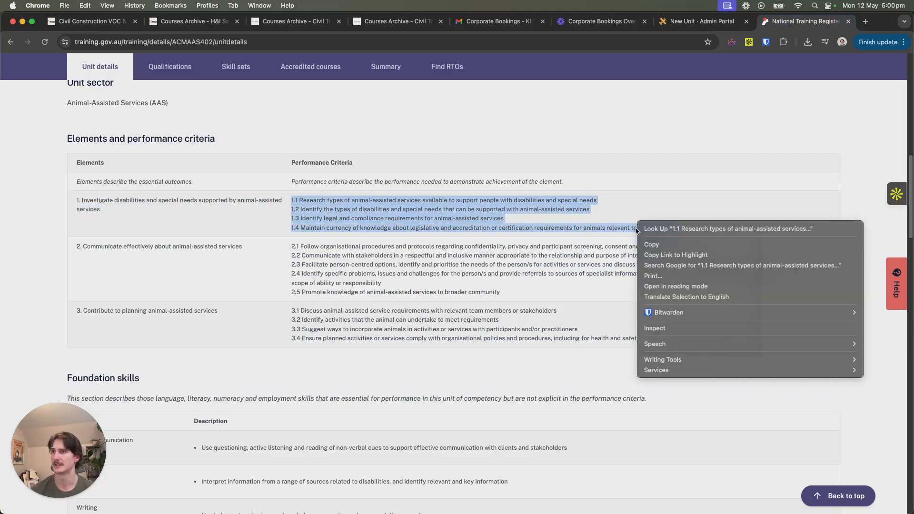
{"action": "left_click", "coordinate": [652, 248]}
{"action": "left_click", "coordinate": [714, 21]}
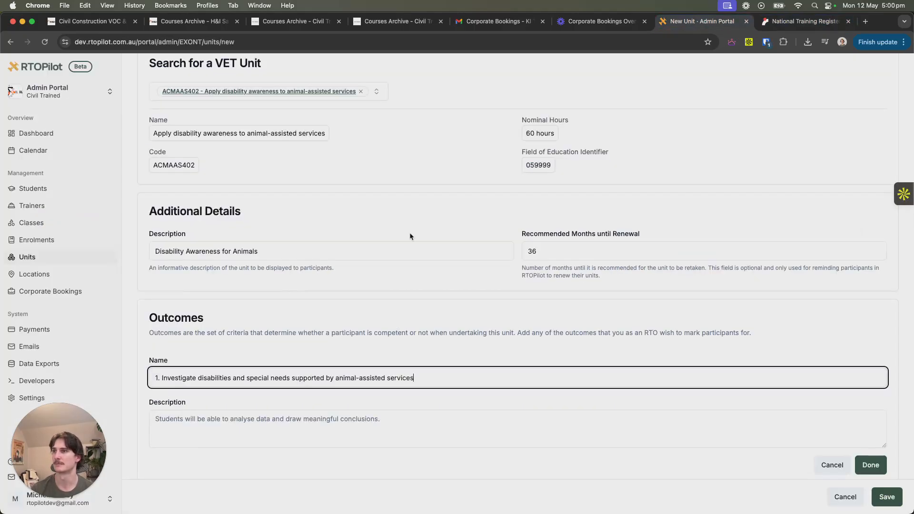
{"action": "right_click", "coordinate": [185, 431]}
{"action": "left_click", "coordinate": [214, 399]}
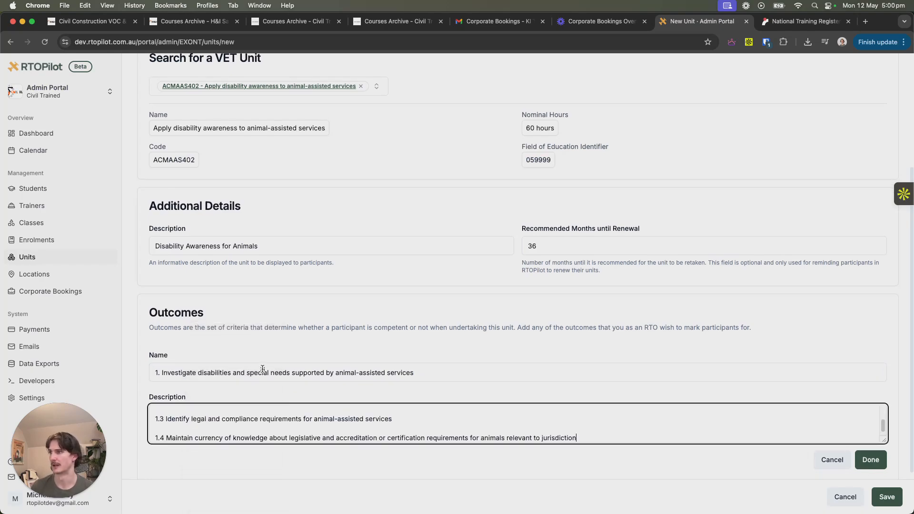
- Finish the outcome entry and save the new ACMAAS402 unit
{"action": "scroll", "coordinate": [475, 333], "scroll_direction": "down", "scroll_amount": 2}
{"action": "left_click", "coordinate": [871, 399]}
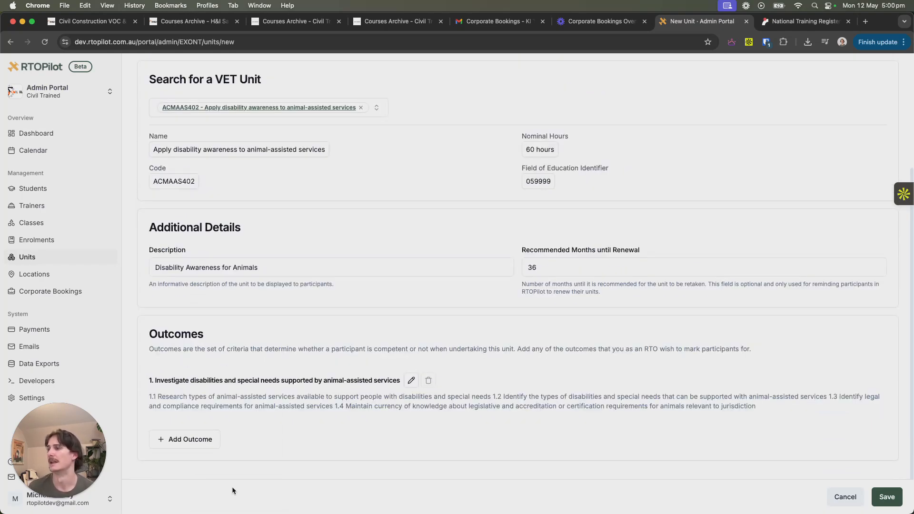
{"action": "left_click", "coordinate": [886, 497]}
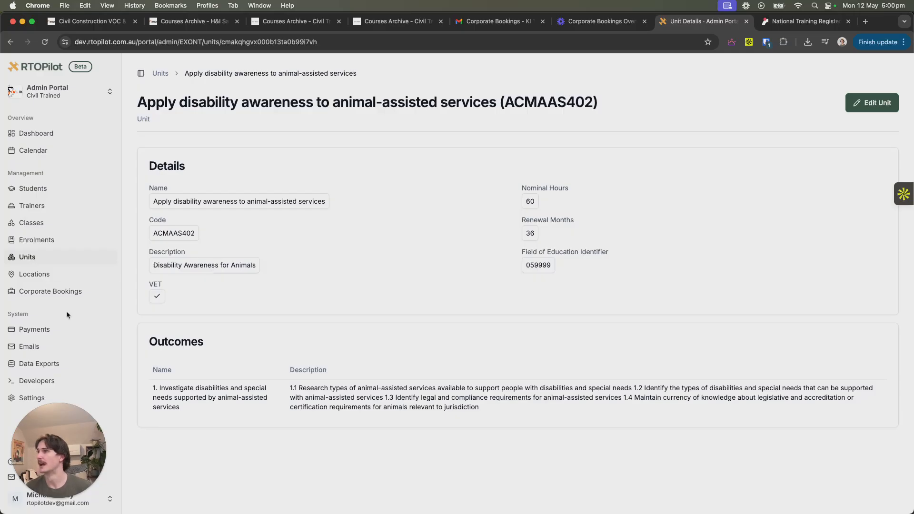
- Invite a new trainer to the organisation by entering the trainer's e-mail address and sending the invitation
{"action": "left_click", "coordinate": [46, 209]}
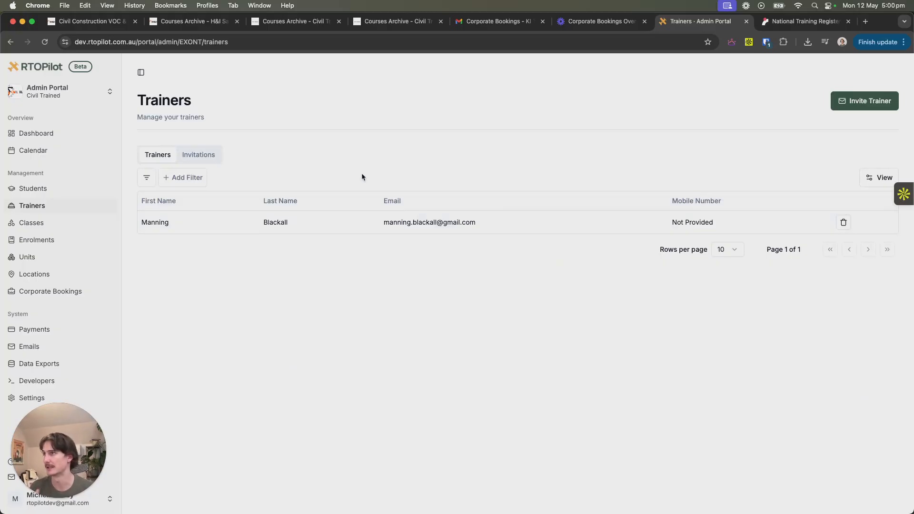
{"action": "left_click", "coordinate": [866, 108]}
{"action": "left_click", "coordinate": [393, 291]}
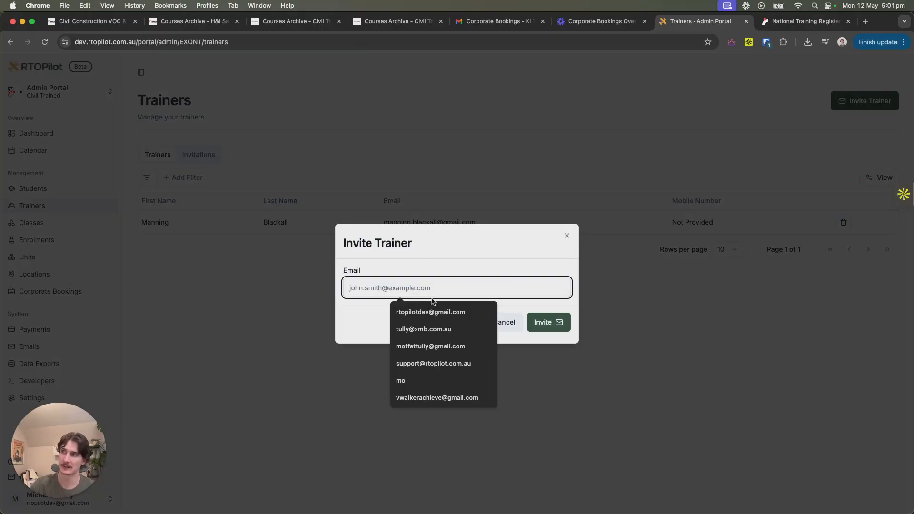
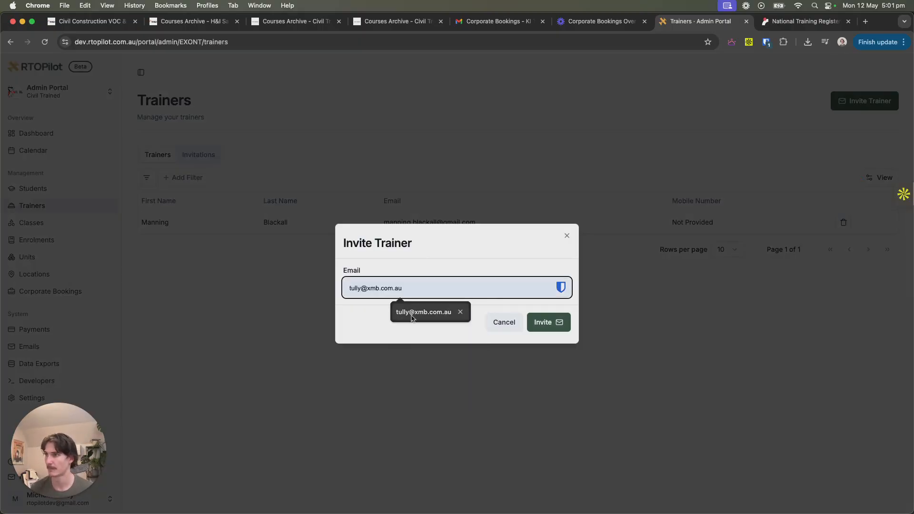
{"action": "left_click", "coordinate": [414, 312]}
{"action": "left_click", "coordinate": [544, 322]}
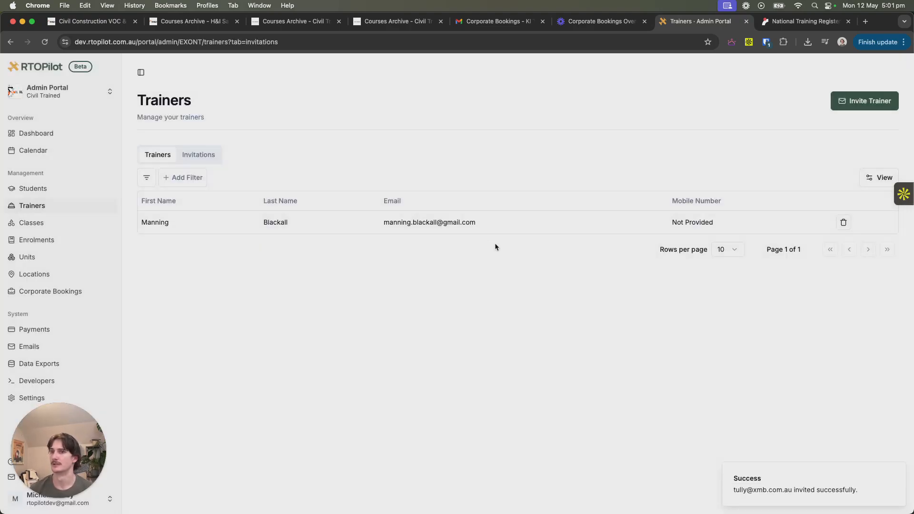
- Switch to Gmail, accept the trainer invitation from the Invitation to Join RTOPilot e-mail, and return to the RTOPilot trainers list
{"action": "left_click", "coordinate": [522, 22]}
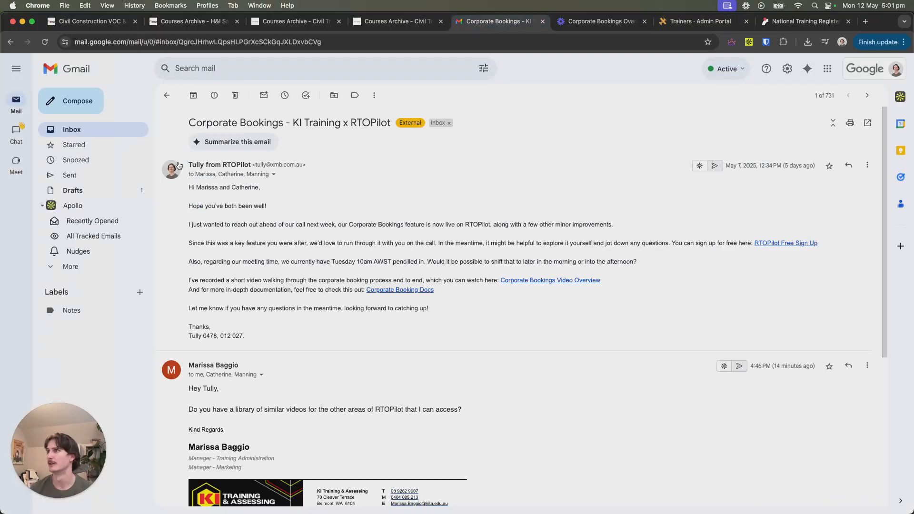
{"action": "left_click", "coordinate": [118, 136]}
{"action": "left_click", "coordinate": [402, 117]}
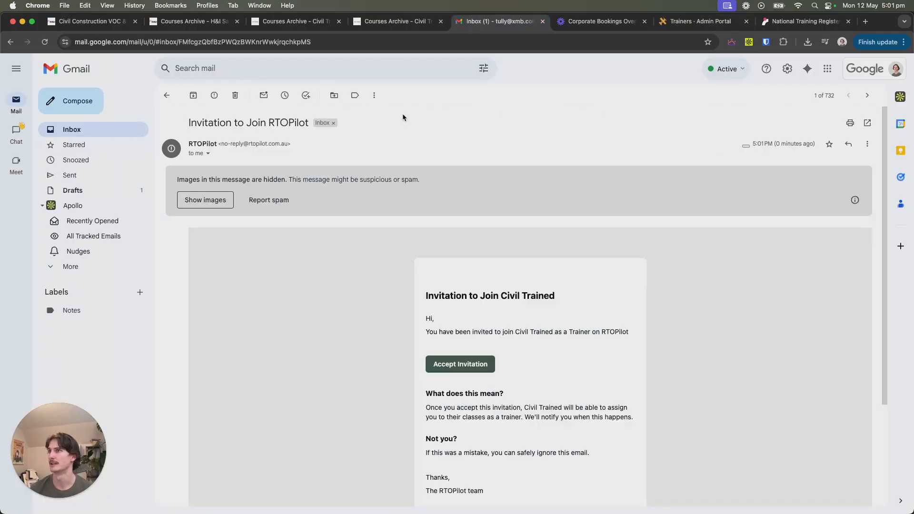
{"action": "scroll", "coordinate": [390, 335], "scroll_direction": "down", "scroll_amount": 2}
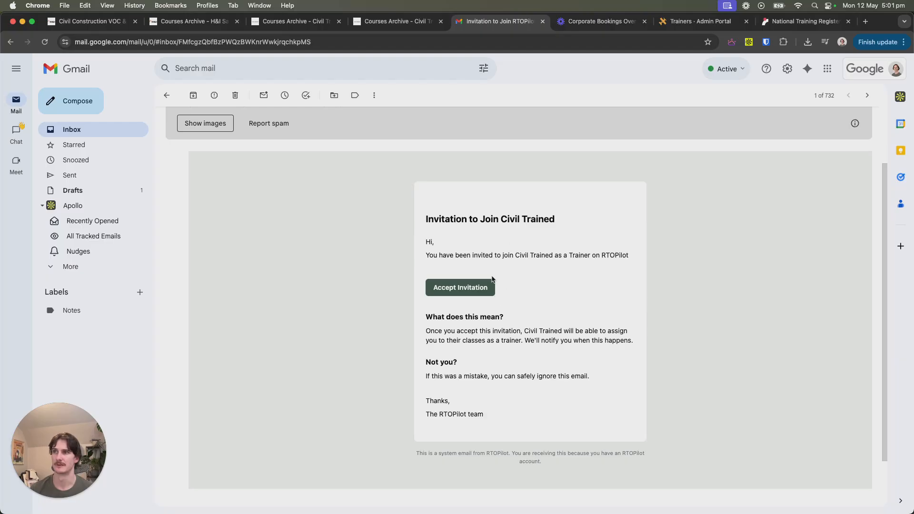
{"action": "left_click", "coordinate": [470, 291]}
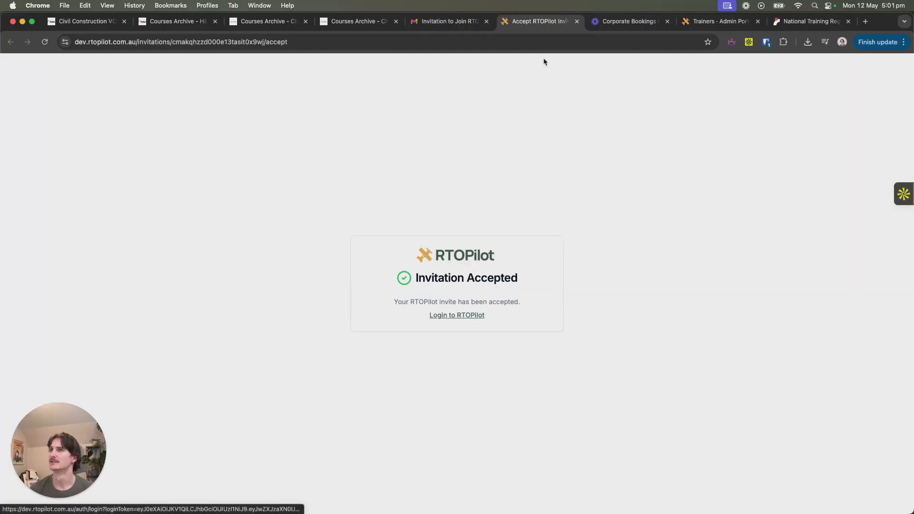
{"action": "left_click", "coordinate": [786, 21]}
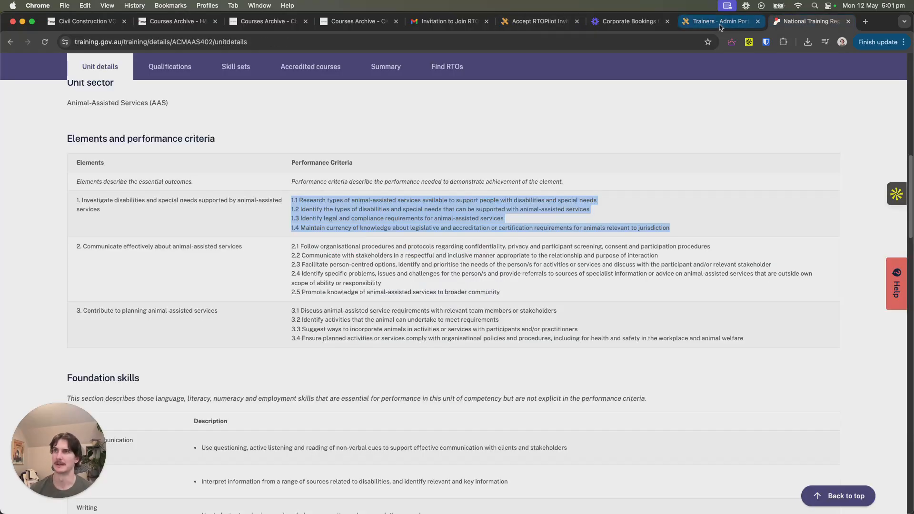
{"action": "left_click", "coordinate": [719, 22]}
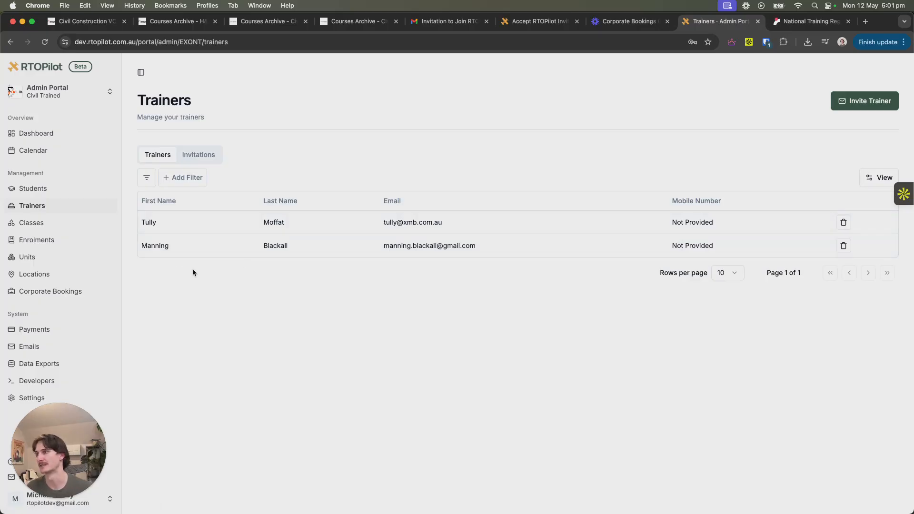
- Start a new class template from the list of class templates
{"action": "left_click", "coordinate": [55, 225]}
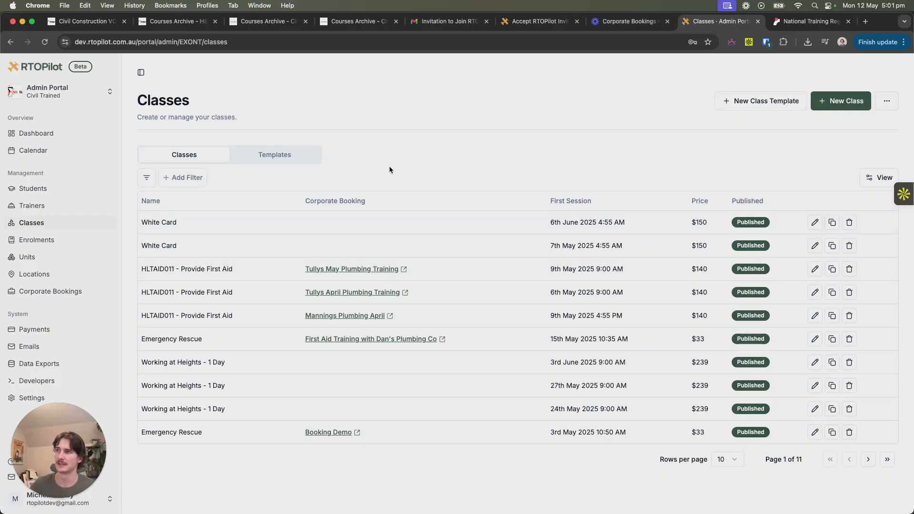
{"action": "left_click", "coordinate": [297, 153]}
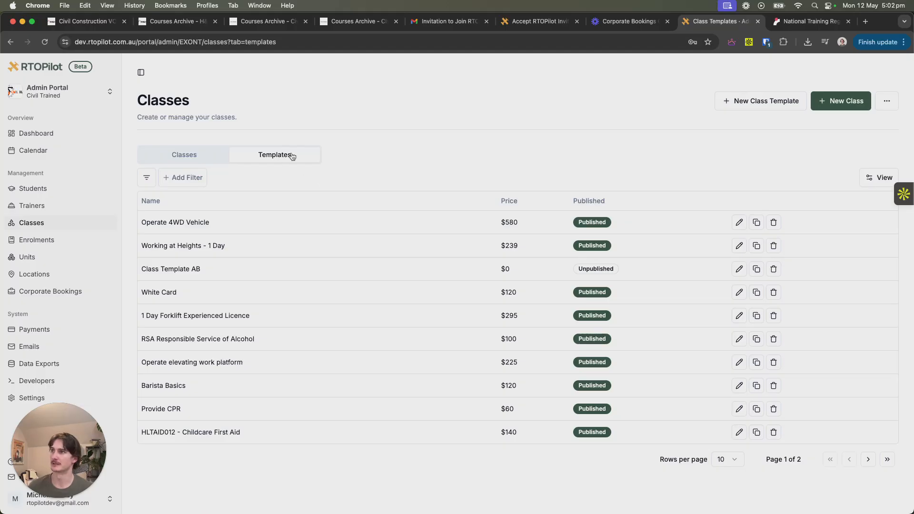
{"action": "left_click", "coordinate": [771, 101]}
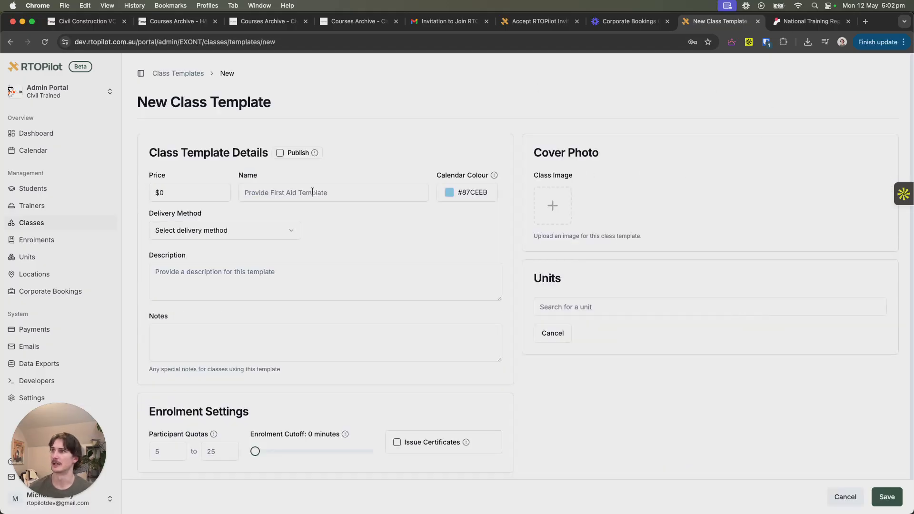
{"action": "scroll", "coordinate": [255, 207], "scroll_direction": "down", "scroll_amount": 1}
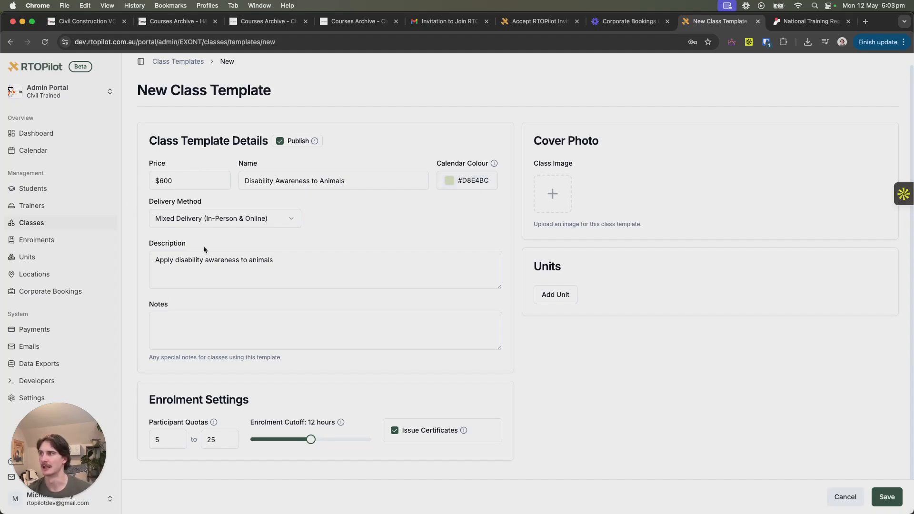
- Set the template's delivery method to Mixed Delivery (In-Person & Online) and its enrolment cutoff to 12 hours
{"action": "left_click", "coordinate": [223, 216]}
{"action": "left_click", "coordinate": [234, 217]}
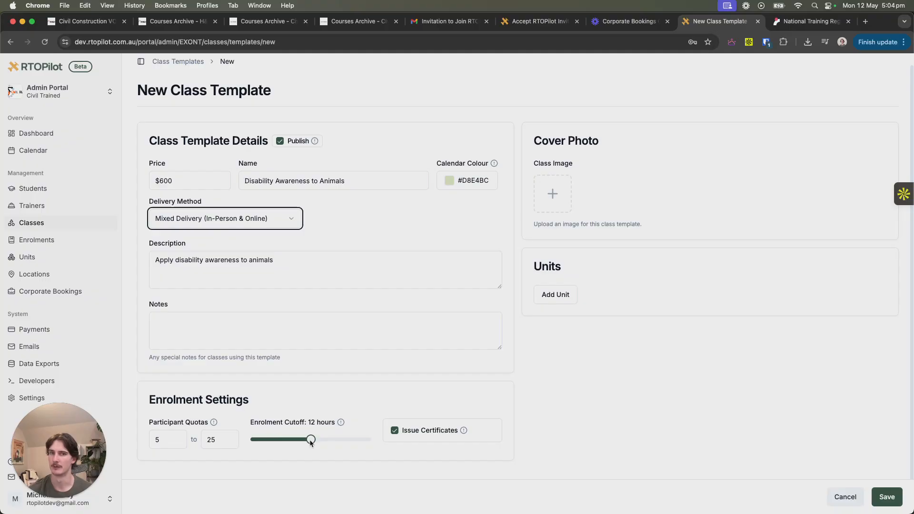
{"action": "mouse_move", "coordinate": [306, 442]}
{"action": "left_mouse_down"}
{"action": "mouse_move", "coordinate": [253, 439]}
{"action": "mouse_move", "coordinate": [323, 440]}
{"action": "mouse_move", "coordinate": [312, 441]}
{"action": "left_mouse_up"}
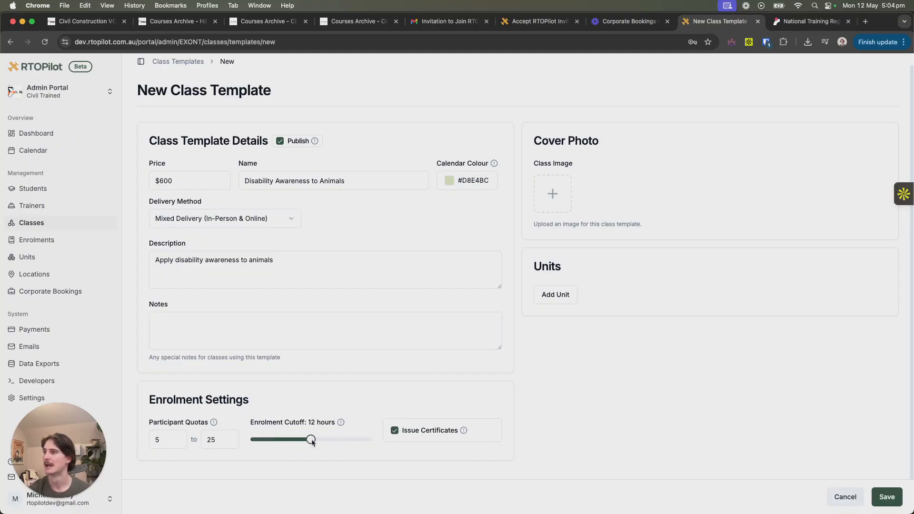
{"action": "left_click", "coordinate": [394, 431]}
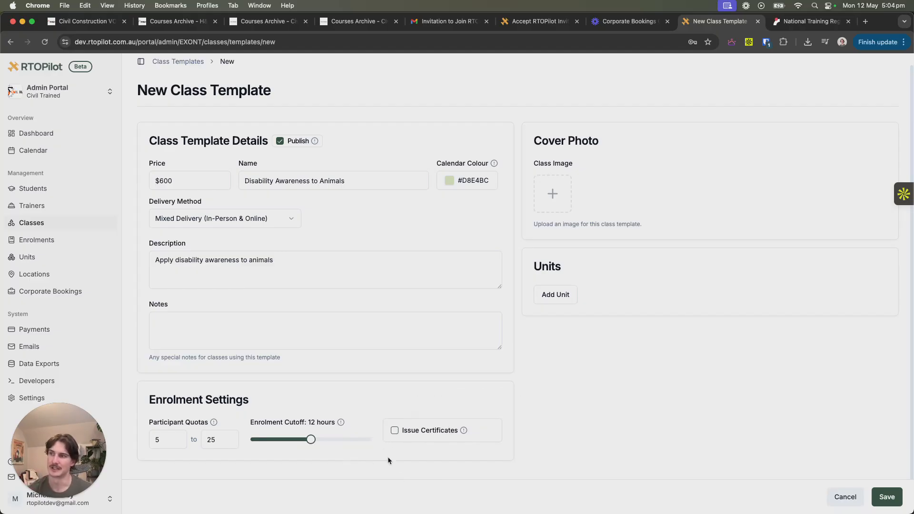
{"action": "left_click", "coordinate": [394, 431]}
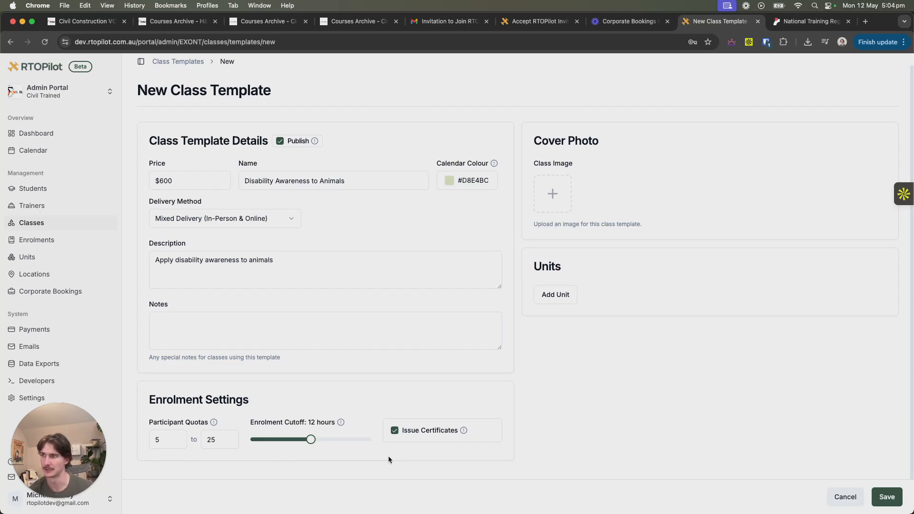
{"action": "left_click", "coordinate": [394, 433]}
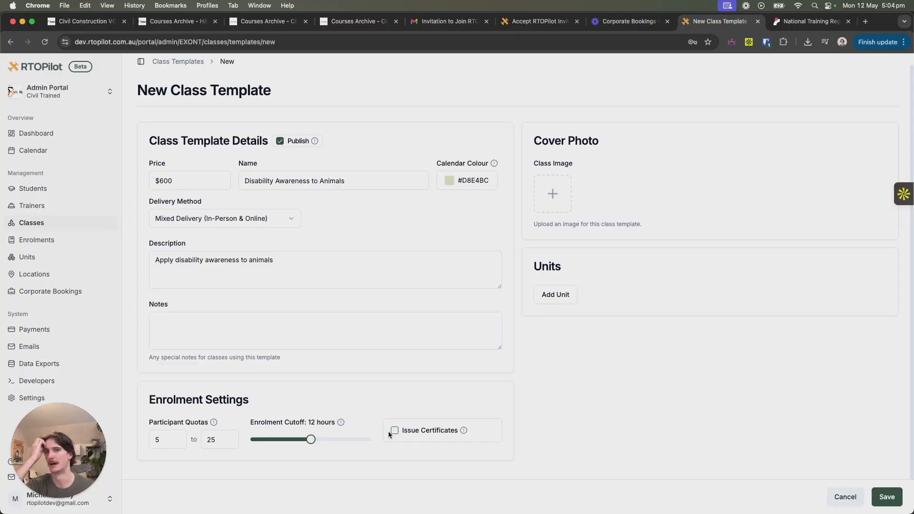
{"action": "left_click", "coordinate": [394, 432]}
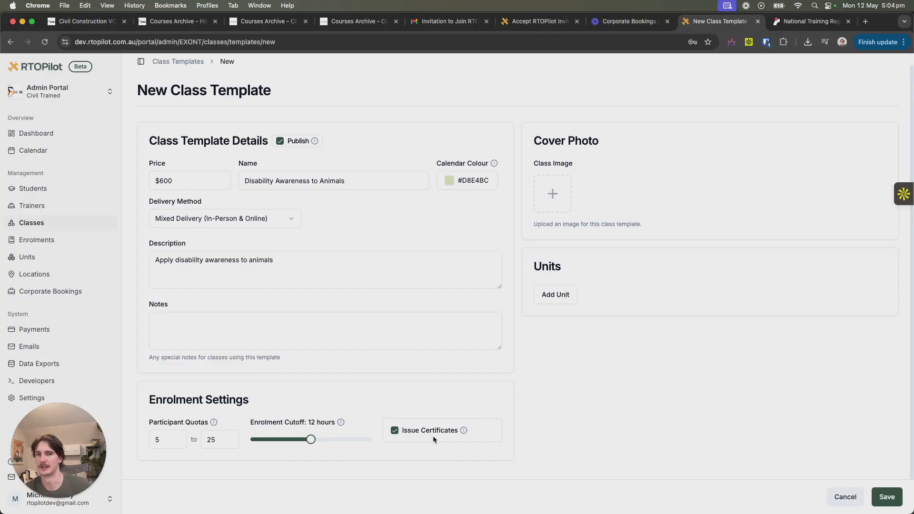
- Search for "dis" and add the unit ACMAAS402, Apply disability awareness to animal-assisted services, to the class template
{"action": "left_click", "coordinate": [562, 294]}
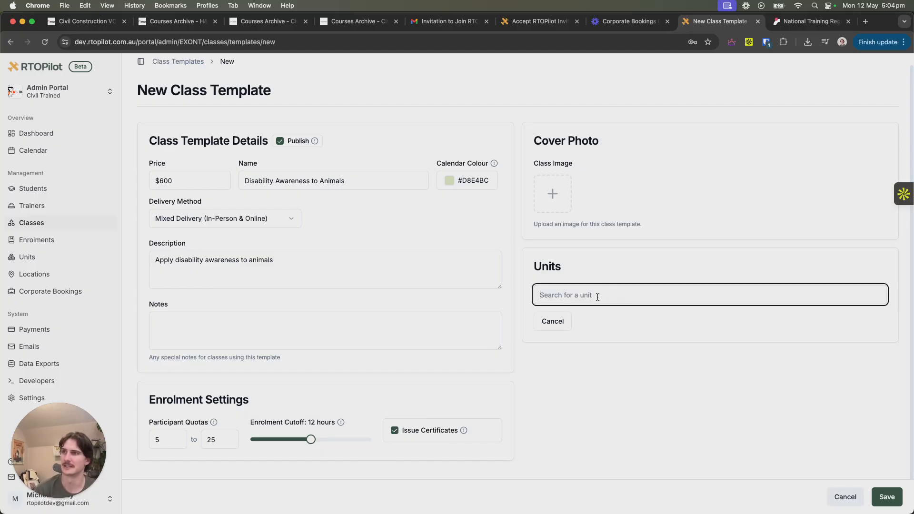
{"action": "type", "text": "dis"}
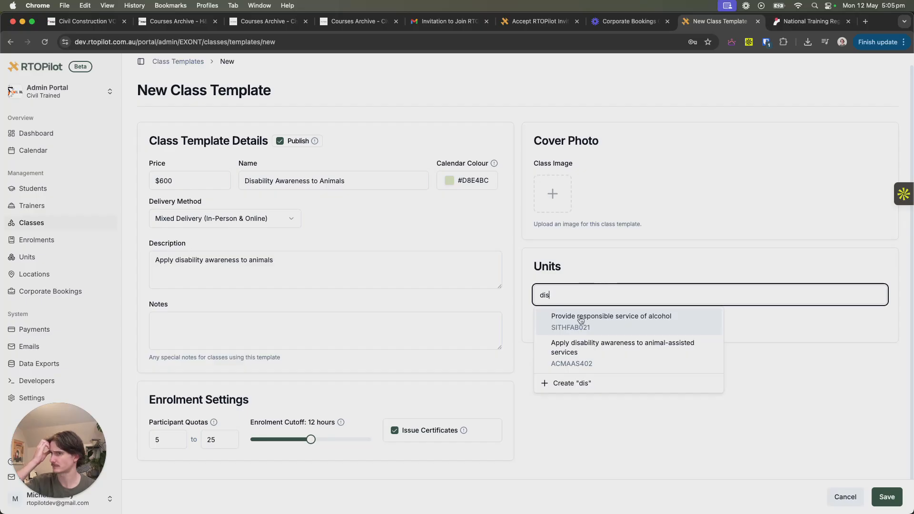
{"action": "left_click", "coordinate": [622, 357]}
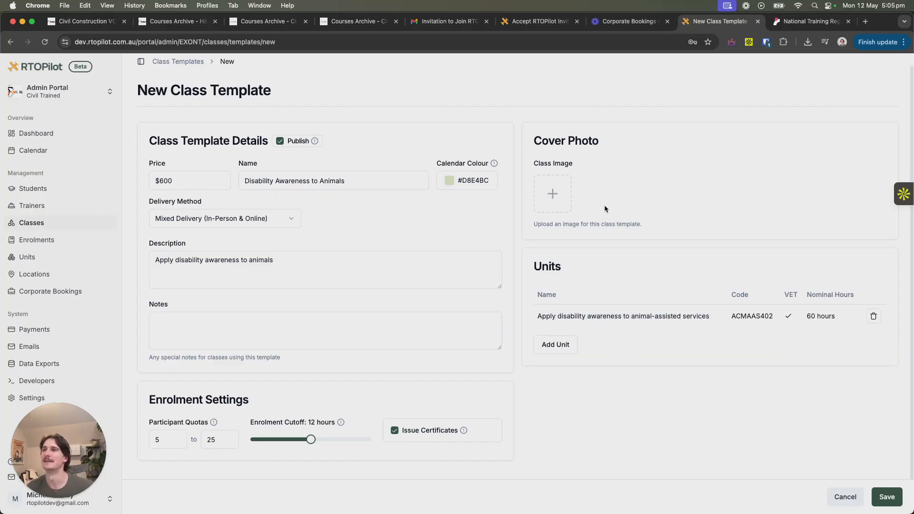
- Save the class template without a cover photo and look over its details page
{"action": "left_click", "coordinate": [552, 193]}
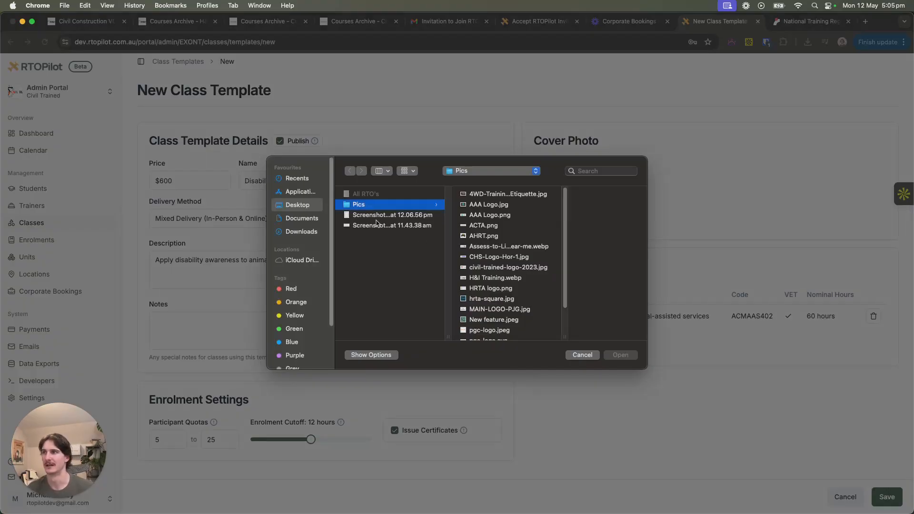
{"action": "left_click", "coordinate": [581, 354]}
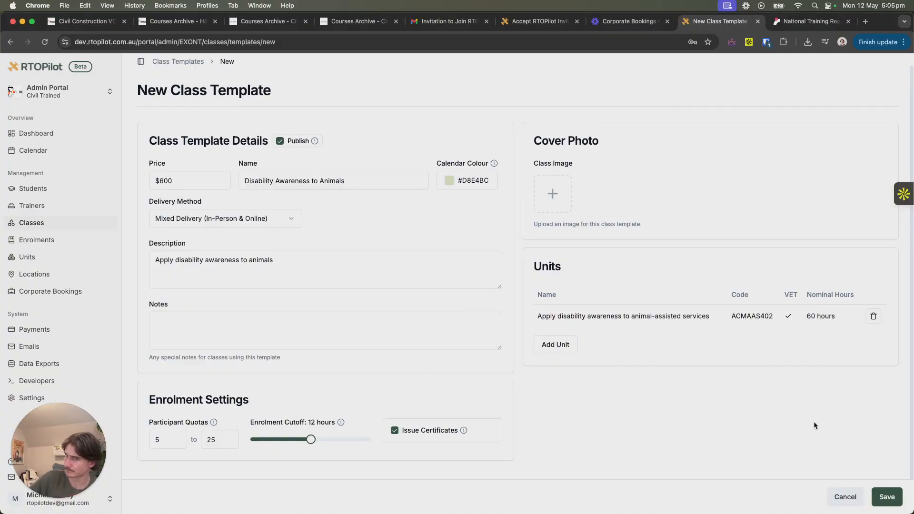
{"action": "left_click", "coordinate": [886, 497]}
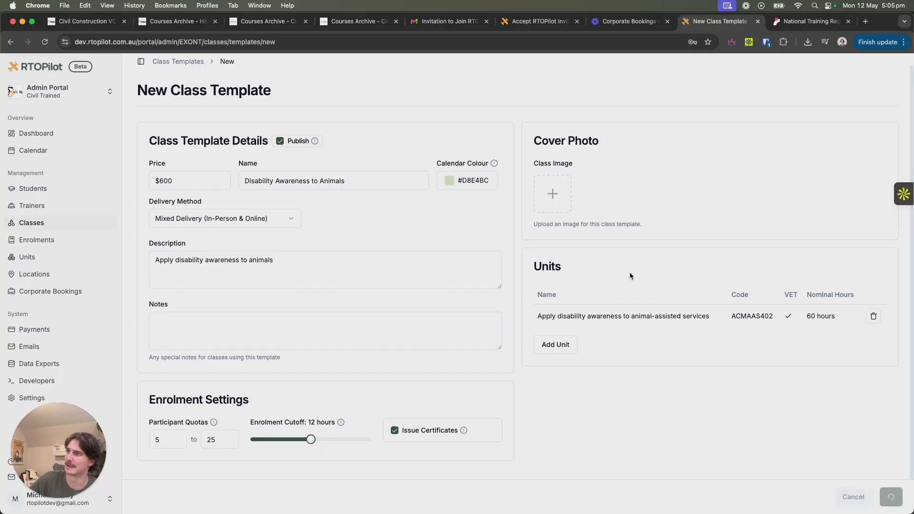
{"action": "scroll", "coordinate": [509, 305], "scroll_direction": "down", "scroll_amount": 2}
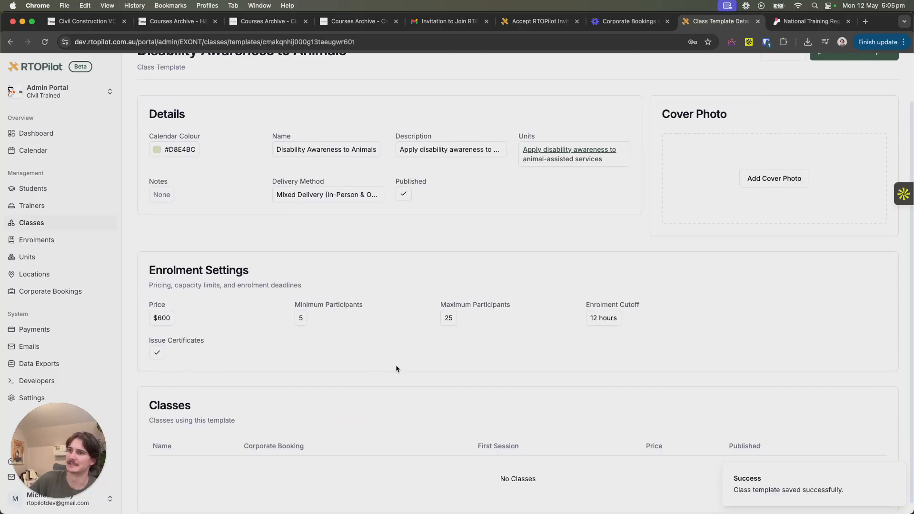
{"action": "scroll", "coordinate": [301, 171], "scroll_direction": "up", "scroll_amount": 2}
- Start a new class based on the Disability Awareness to Animals template
{"action": "left_click", "coordinate": [184, 72]}
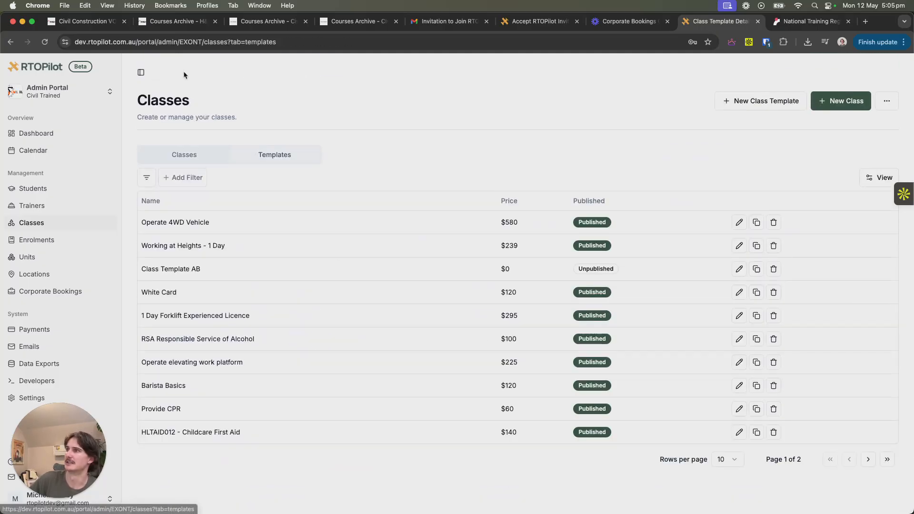
{"action": "left_click", "coordinate": [62, 224]}
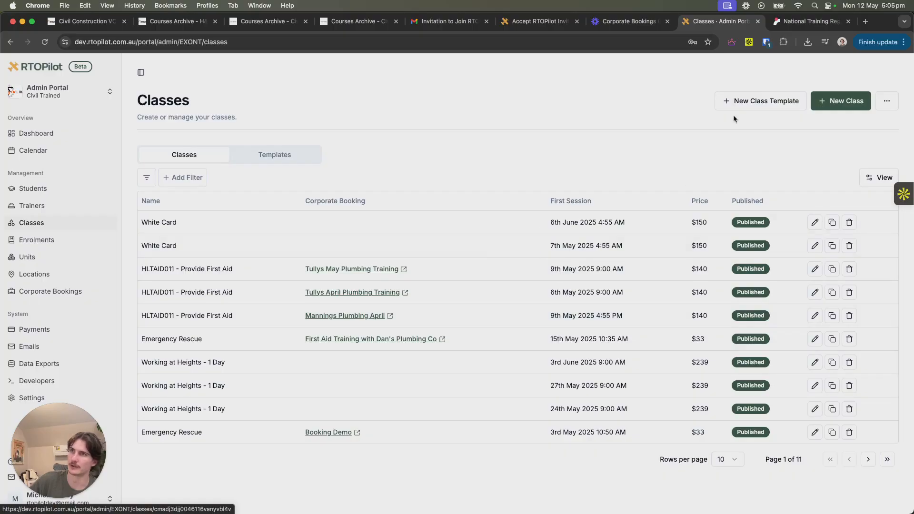
{"action": "left_click", "coordinate": [822, 102]}
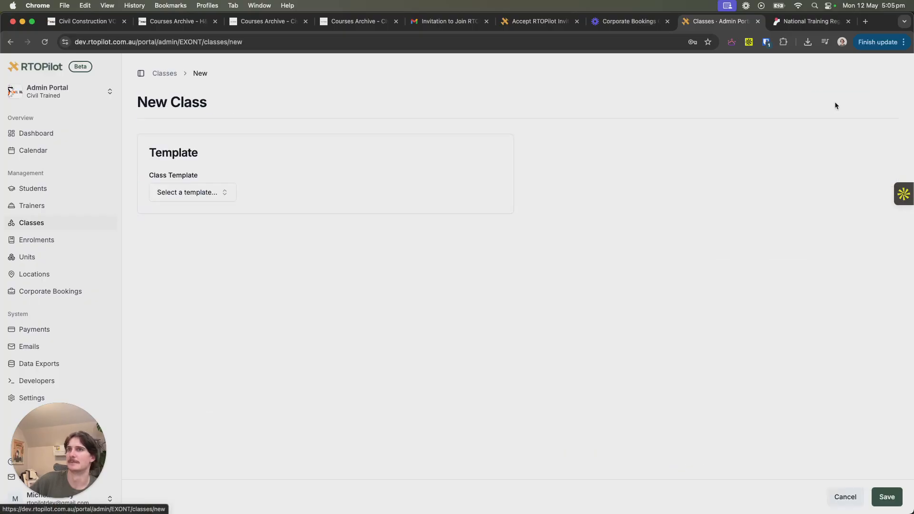
{"action": "left_click", "coordinate": [190, 196]}
{"action": "scroll", "coordinate": [236, 271], "scroll_direction": "down", "scroll_amount": 5}
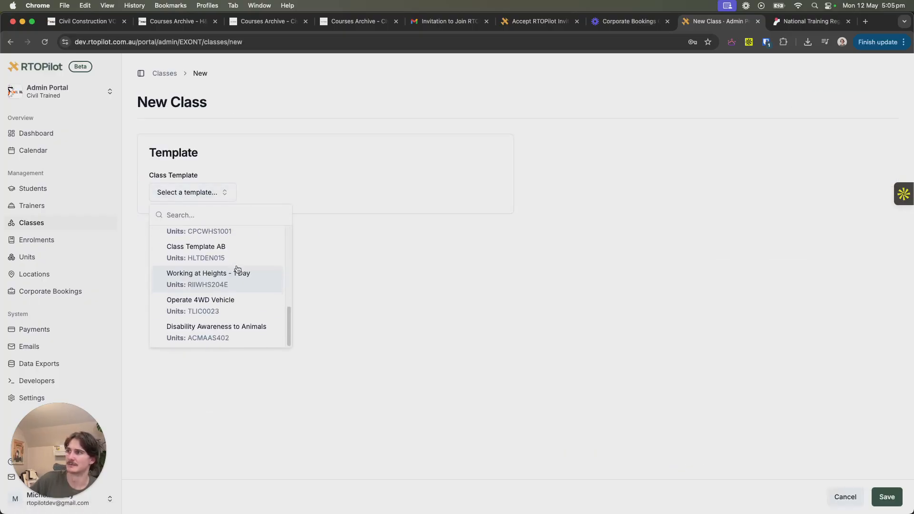
{"action": "scroll", "coordinate": [237, 272], "scroll_direction": "up", "scroll_amount": 10}
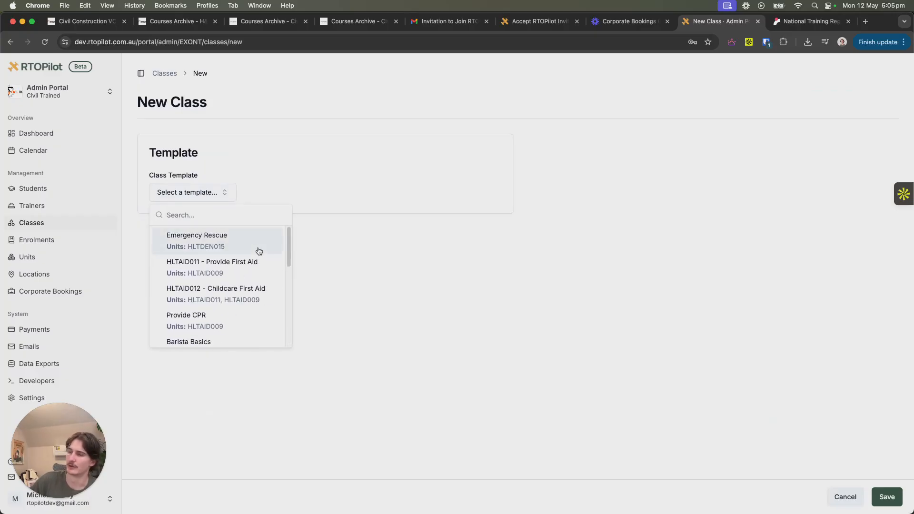
{"action": "scroll", "coordinate": [248, 245], "scroll_direction": "down", "scroll_amount": 2}
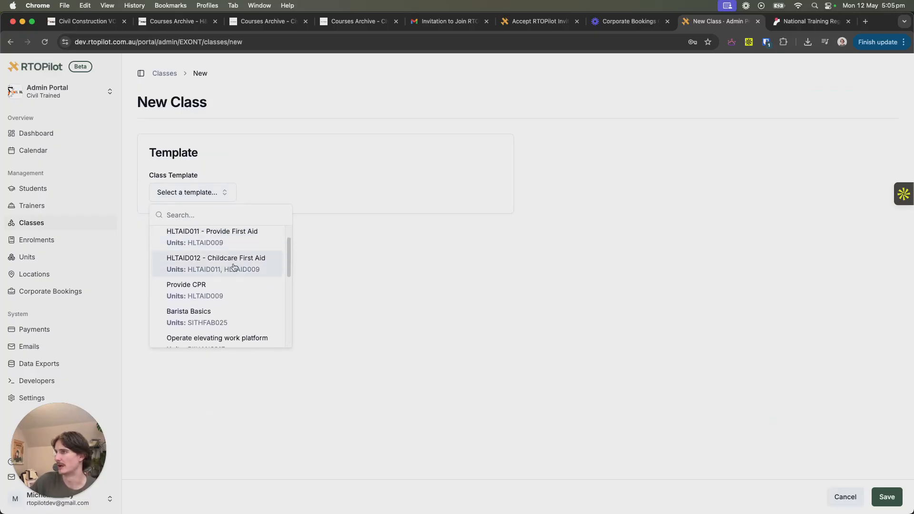
{"action": "scroll", "coordinate": [235, 269], "scroll_direction": "down", "scroll_amount": 6}
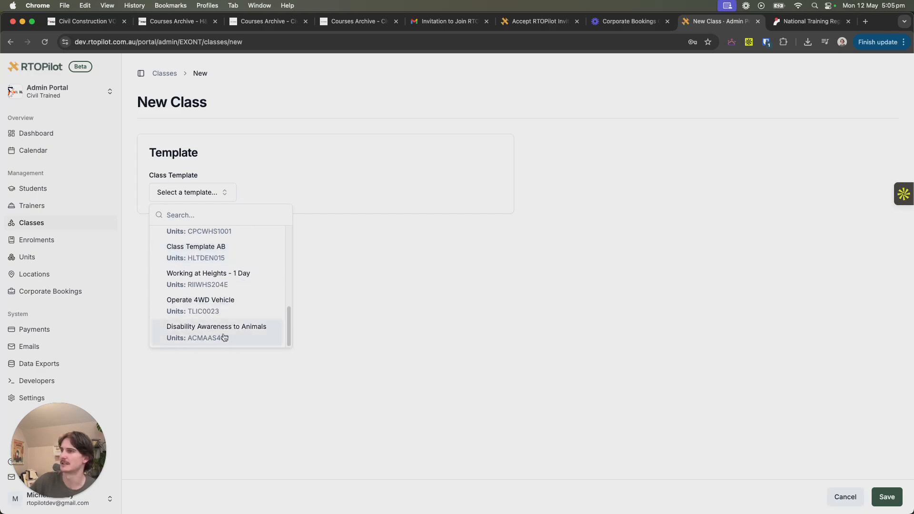
{"action": "left_click", "coordinate": [247, 338]}
{"action": "scroll", "coordinate": [377, 269], "scroll_direction": "down", "scroll_amount": 3}
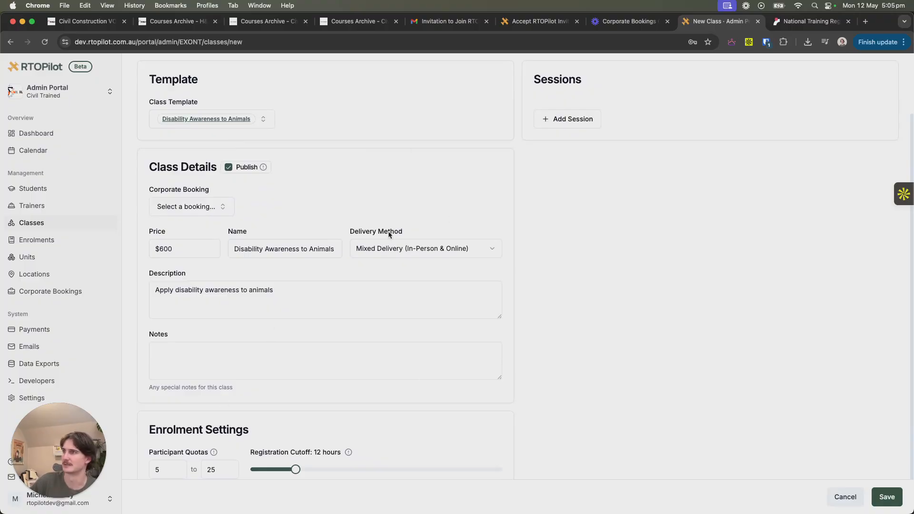
- Look over the prefilled class form and add a session dated May 30th, 2025
{"action": "scroll", "coordinate": [311, 296], "scroll_direction": "down", "scroll_amount": 1}
{"action": "scroll", "coordinate": [316, 288], "scroll_direction": "up", "scroll_amount": 4}
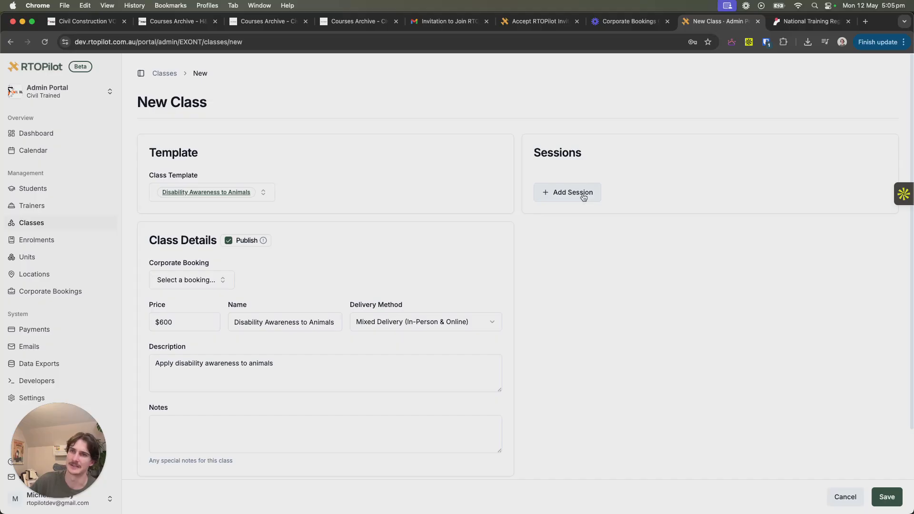
{"action": "left_click", "coordinate": [583, 192]}
{"action": "left_click", "coordinate": [666, 192]}
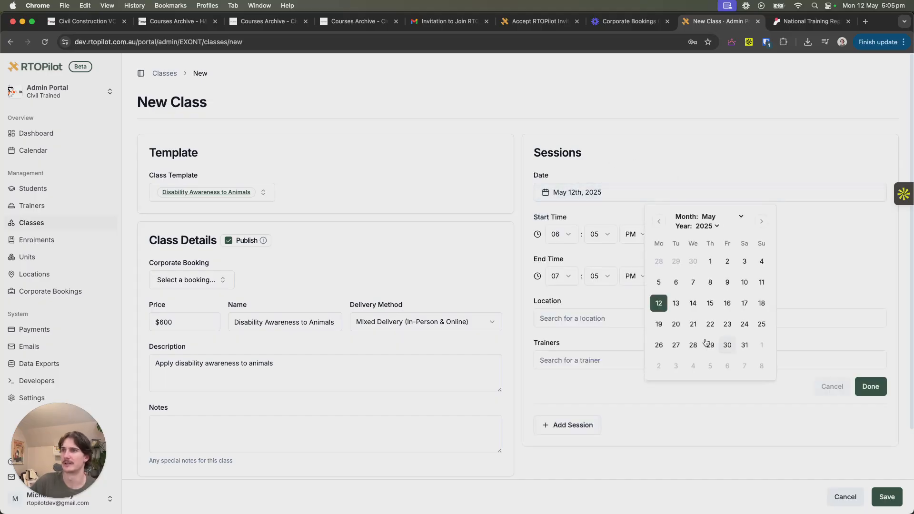
{"action": "left_click", "coordinate": [727, 345]}
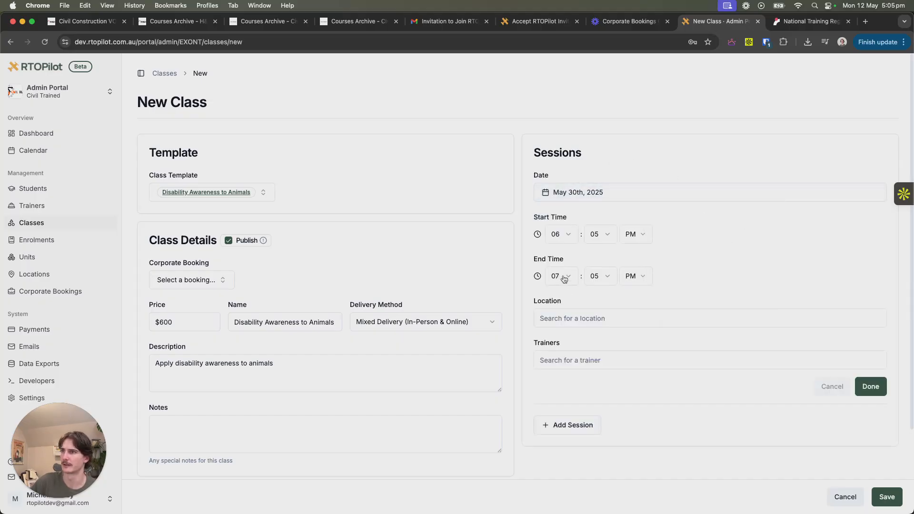
- Set the session to start at 08:00 AM and end at 05:00 PM
{"action": "left_click", "coordinate": [566, 236]}
{"action": "left_click", "coordinate": [582, 364]}
{"action": "left_click", "coordinate": [596, 232]}
{"action": "left_click", "coordinate": [611, 256]}
{"action": "left_click", "coordinate": [562, 275]}
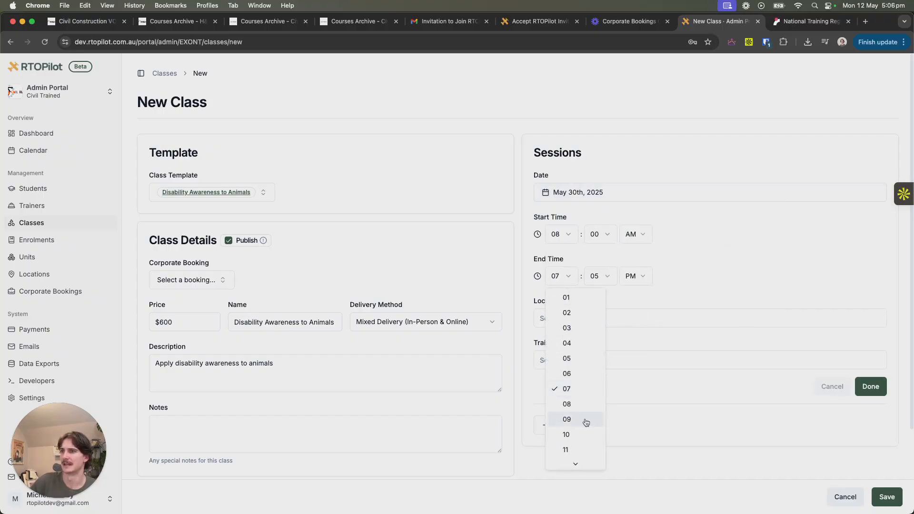
{"action": "left_click", "coordinate": [586, 419]}
{"action": "left_click", "coordinate": [571, 276]}
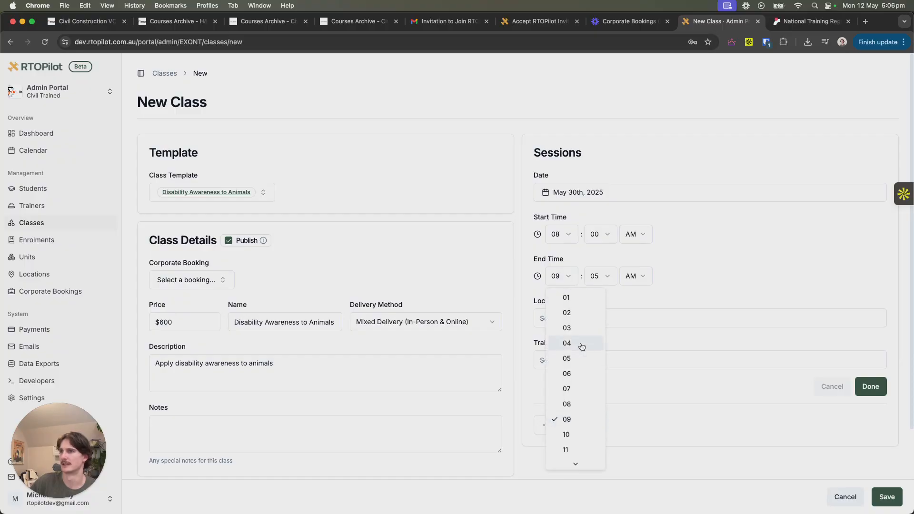
{"action": "left_click", "coordinate": [566, 358]}
{"action": "left_click", "coordinate": [634, 276]}
{"action": "left_click", "coordinate": [630, 312]}
{"action": "left_click", "coordinate": [600, 276]}
{"action": "left_click", "coordinate": [612, 300]}
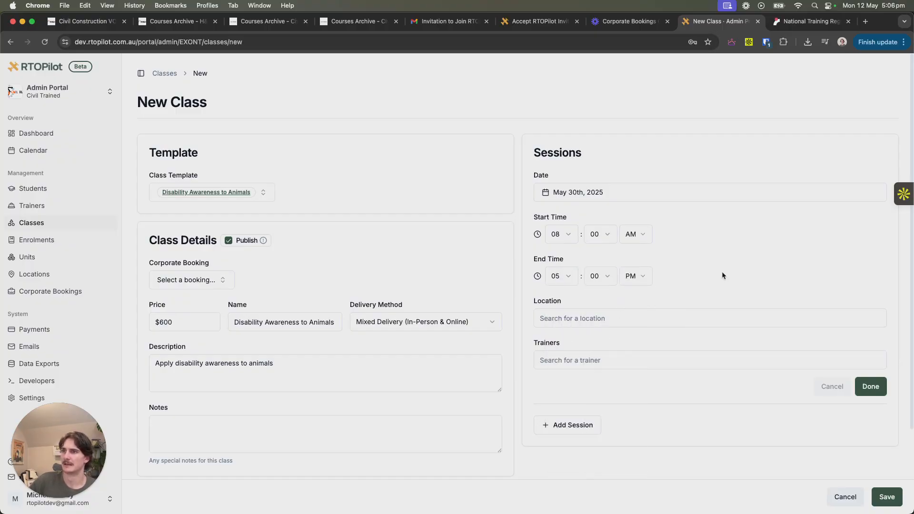
- Assign the Sydney CBD location and the trainer found by searching "tu" to the session, and save the class
{"action": "left_click", "coordinate": [600, 313]}
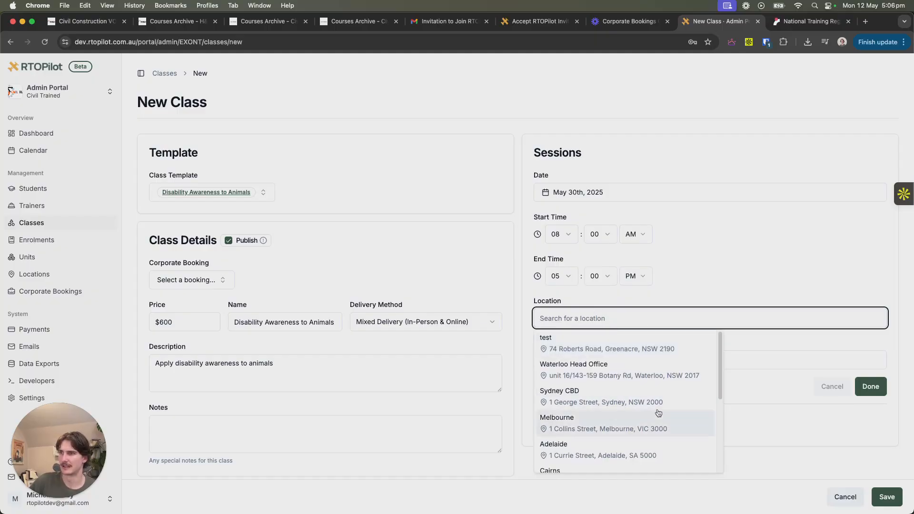
{"action": "left_click", "coordinate": [633, 402]}
{"action": "left_click", "coordinate": [618, 374]}
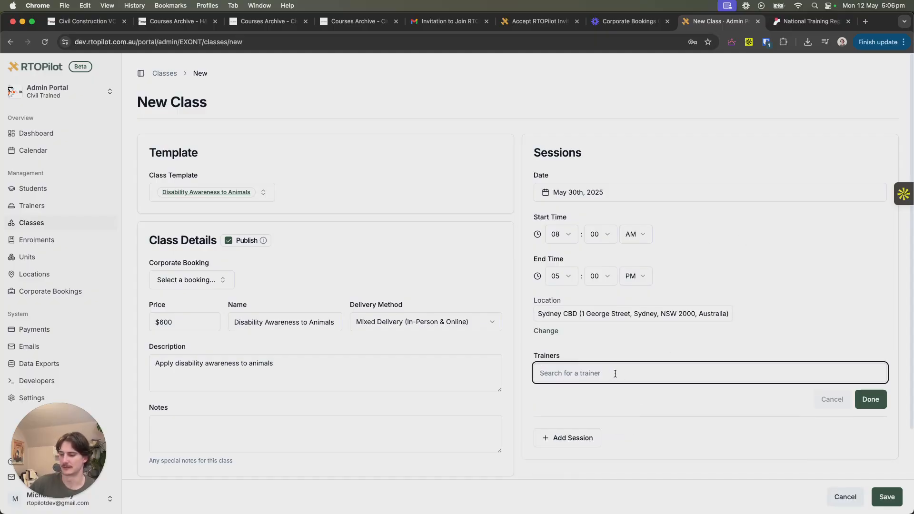
{"action": "type", "text": "tu"}
{"action": "left_click", "coordinate": [611, 402]}
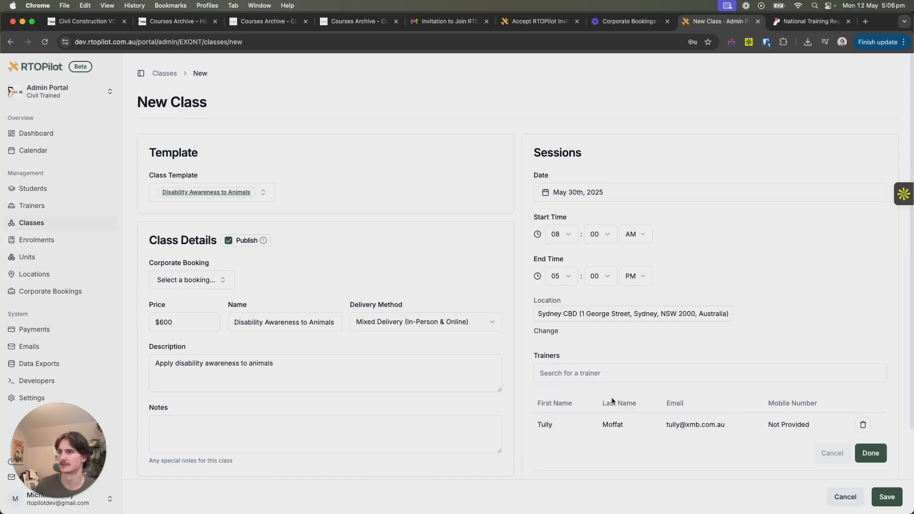
{"action": "scroll", "coordinate": [785, 333], "scroll_direction": "down", "scroll_amount": 3}
{"action": "left_click", "coordinate": [870, 373]}
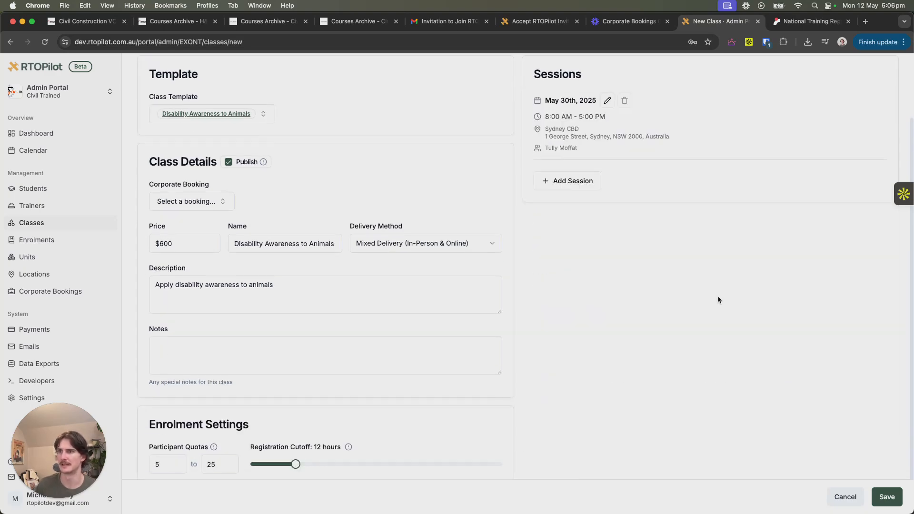
{"action": "left_click", "coordinate": [888, 498]}
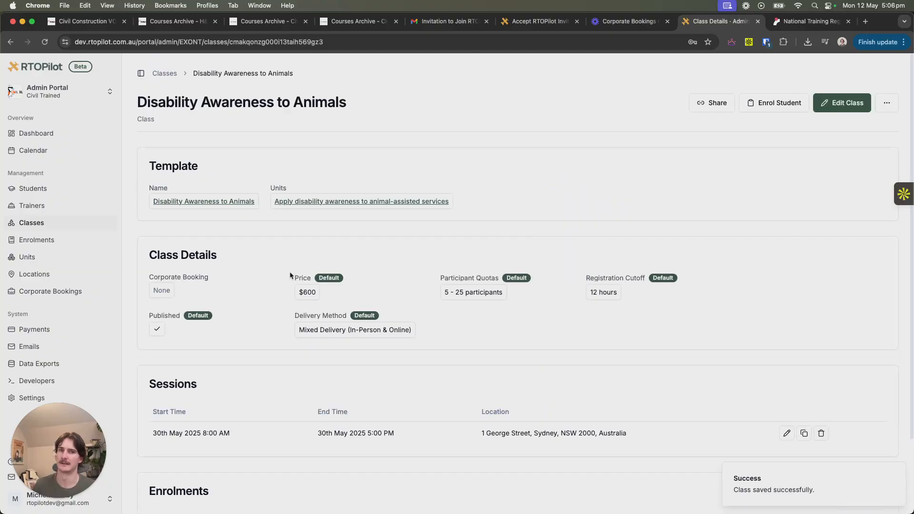
- Find the 30 May Disability Awareness to Animals session in the class calendar, widen its summary and view its enrolments
{"action": "left_click", "coordinate": [62, 148]}
{"action": "left_click", "coordinate": [526, 402]}
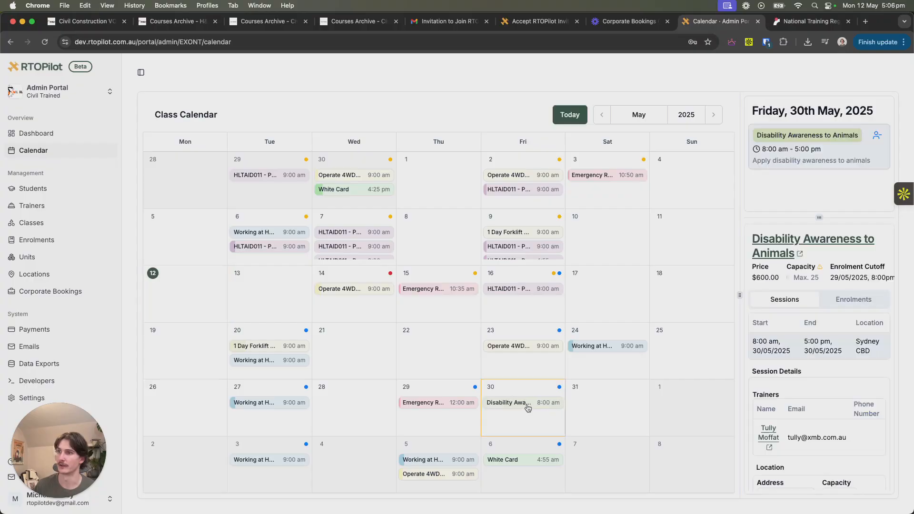
{"action": "left_click_drag", "start_coordinate": [737, 295], "coordinate": [573, 301]}
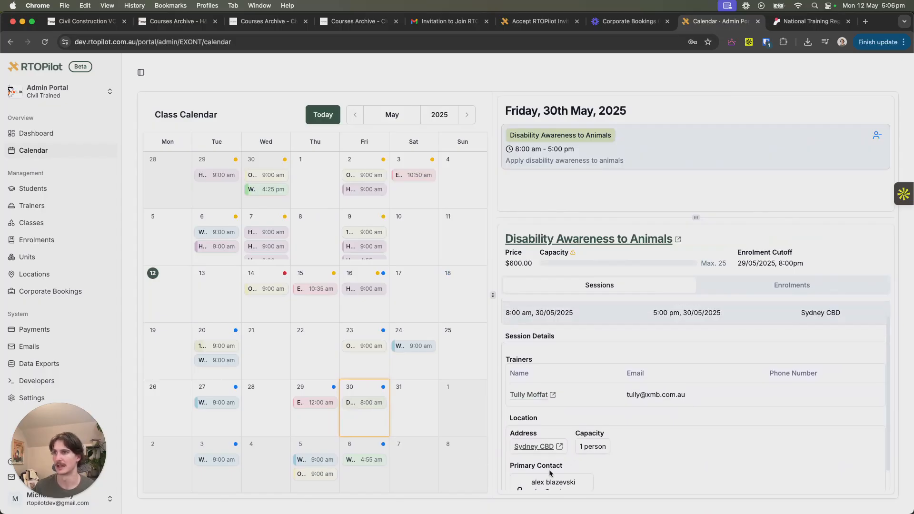
{"action": "left_click", "coordinate": [771, 287]}
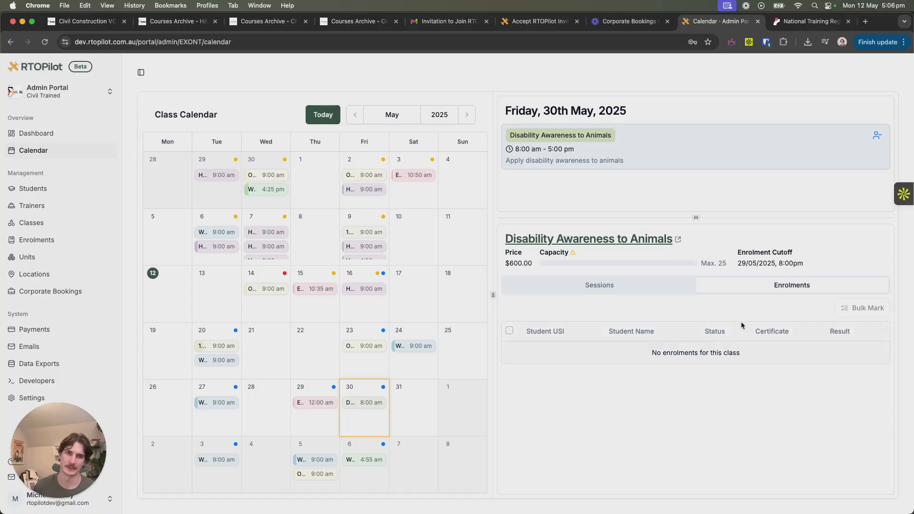
{"action": "left_click_drag", "start_coordinate": [492, 296], "coordinate": [471, 296]}
- Open the class's full details page from the calendar summary and look over its details, sessions and enrolments
{"action": "left_click", "coordinate": [601, 238]}
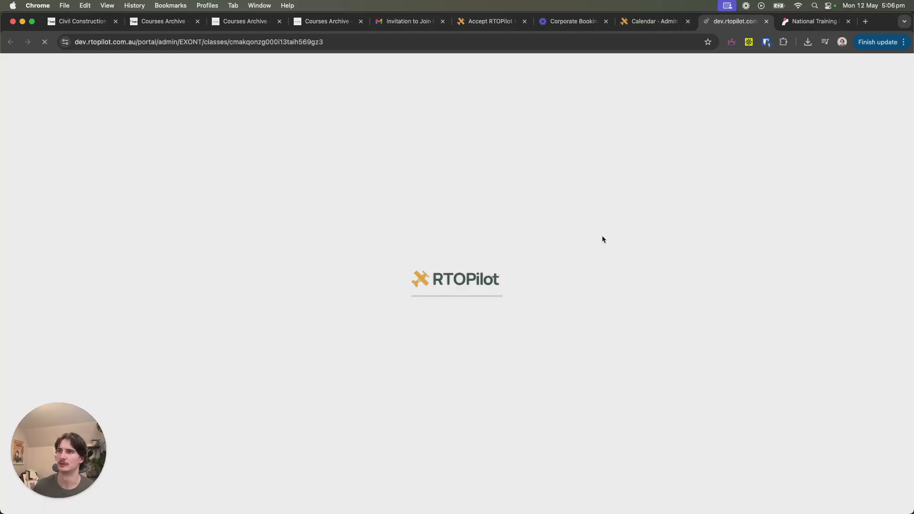
{"action": "scroll", "coordinate": [324, 339], "scroll_direction": "down", "scroll_amount": 3}
{"action": "scroll", "coordinate": [333, 429], "scroll_direction": "up", "scroll_amount": 3}
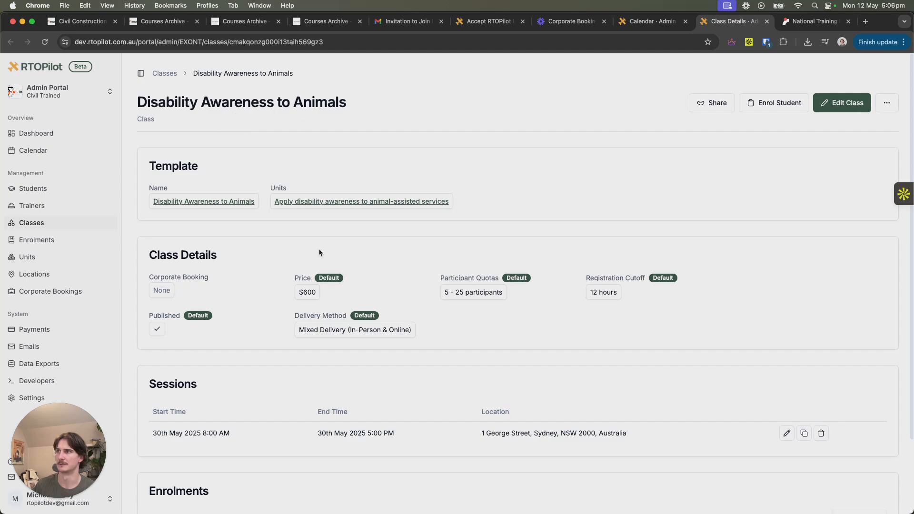
{"action": "scroll", "coordinate": [321, 355], "scroll_direction": "down", "scroll_amount": 2}
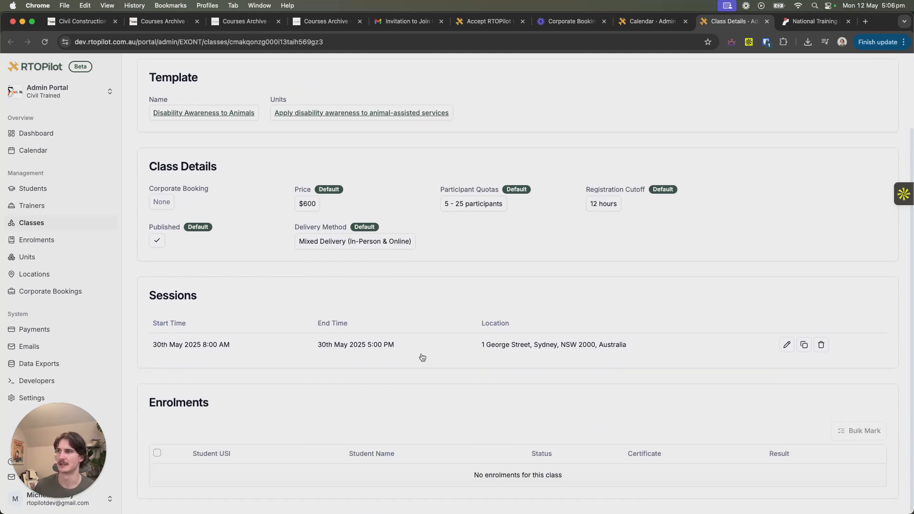
{"action": "scroll", "coordinate": [524, 333], "scroll_direction": "up", "scroll_amount": 3}
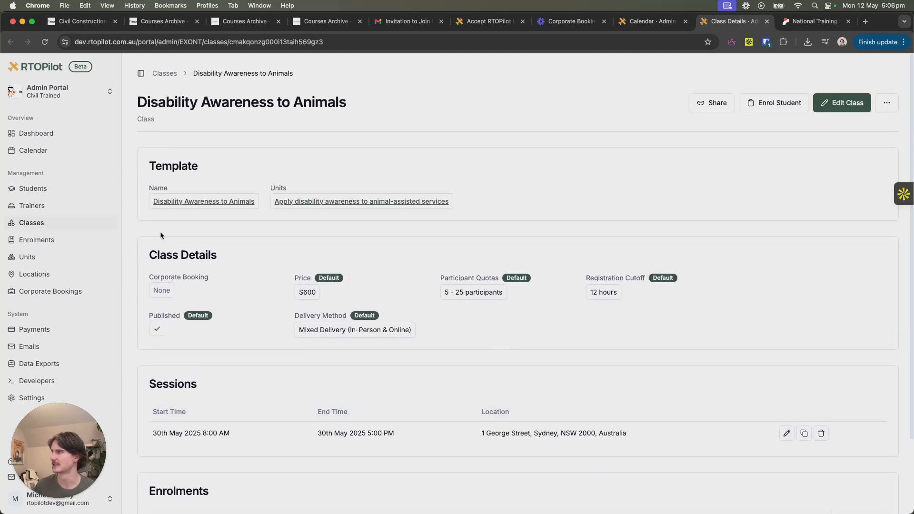
- Duplicate the Disability Awareness to Animals class, set the copy's session date to June 30th, 2025, and save it
{"action": "left_click", "coordinate": [72, 226]}
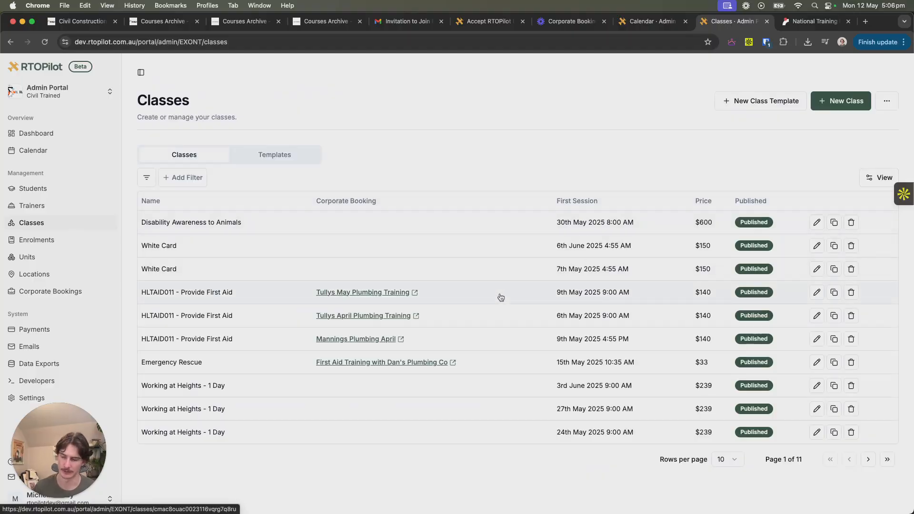
{"action": "left_click", "coordinate": [832, 222]}
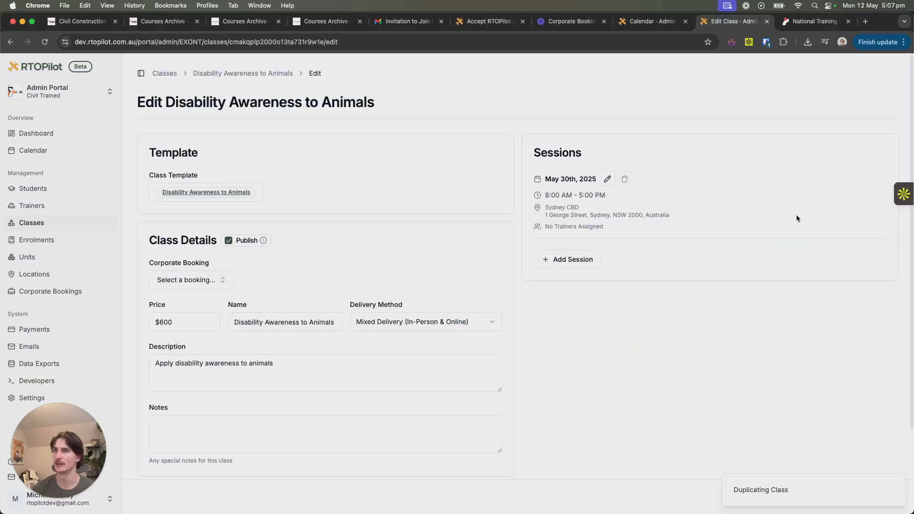
{"action": "left_click", "coordinate": [607, 179]}
{"action": "left_click", "coordinate": [606, 191]}
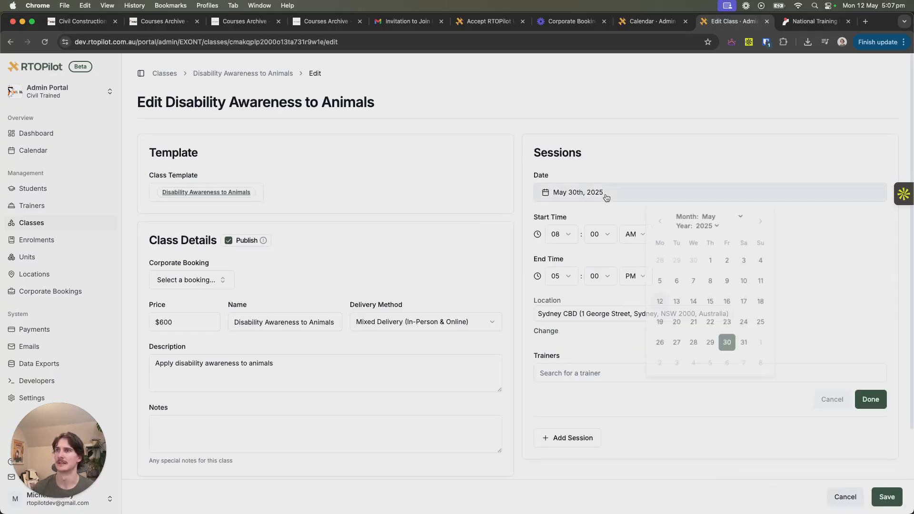
{"action": "left_click", "coordinate": [762, 222]}
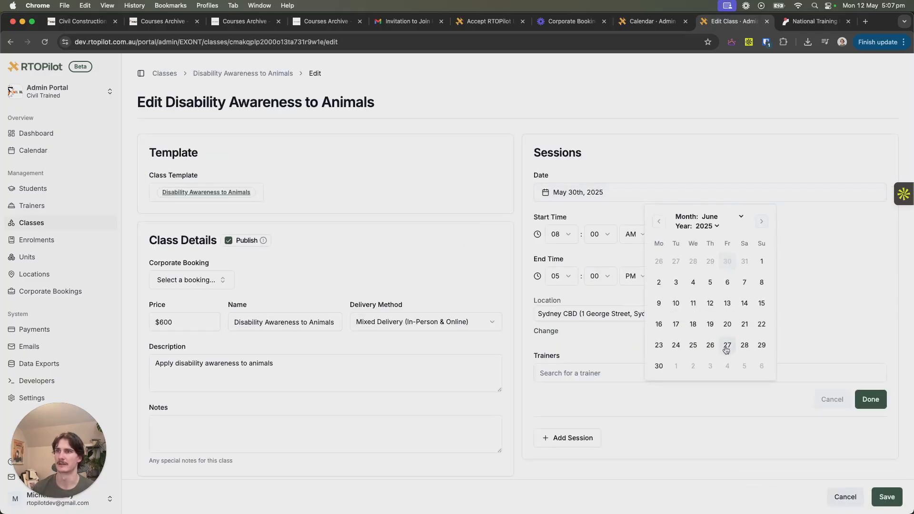
{"action": "left_click", "coordinate": [659, 366]}
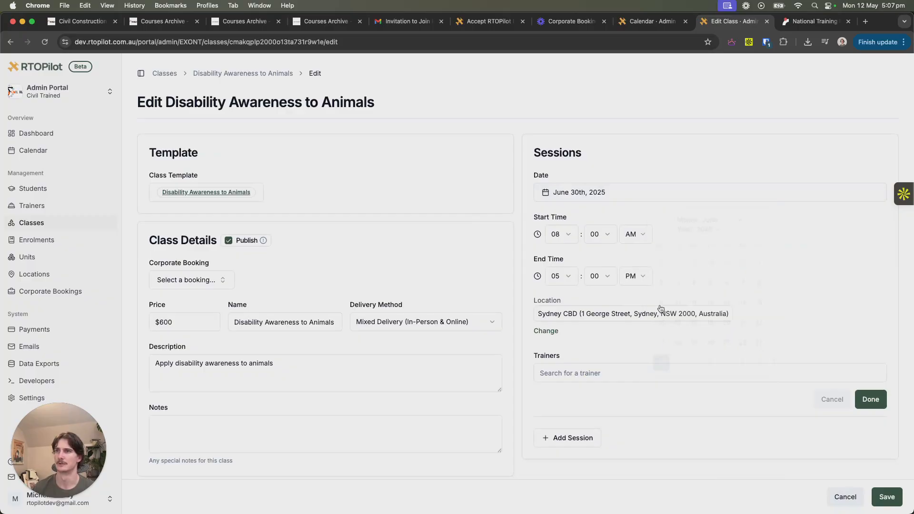
{"action": "left_click", "coordinate": [871, 399]}
{"action": "left_click", "coordinate": [886, 496]}
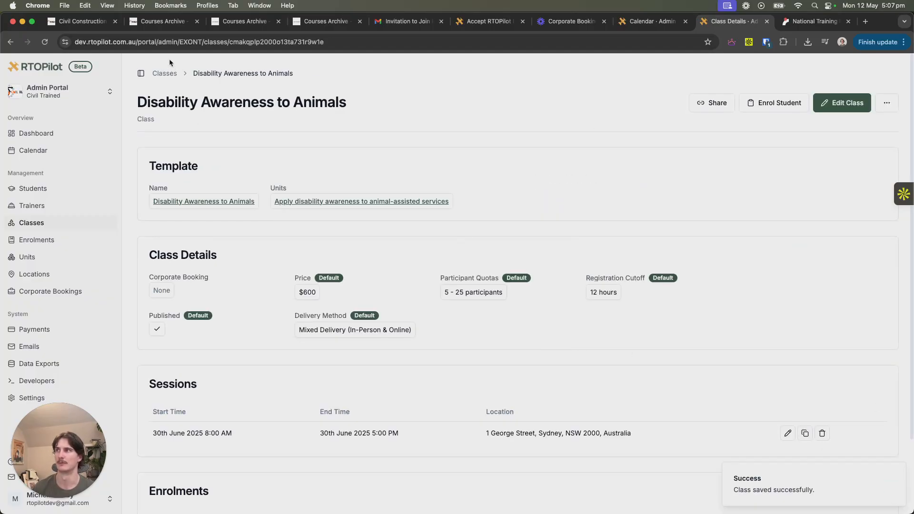
- Review both Disability Awareness to Animals classes in the class list, and view June 2025 in the class calendar
{"action": "left_click", "coordinate": [164, 74]}
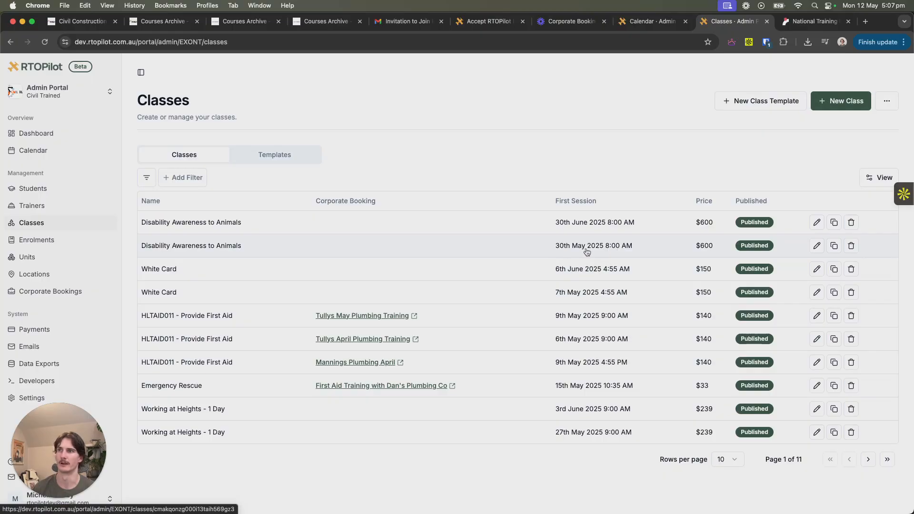
{"action": "left_click", "coordinate": [33, 150]}
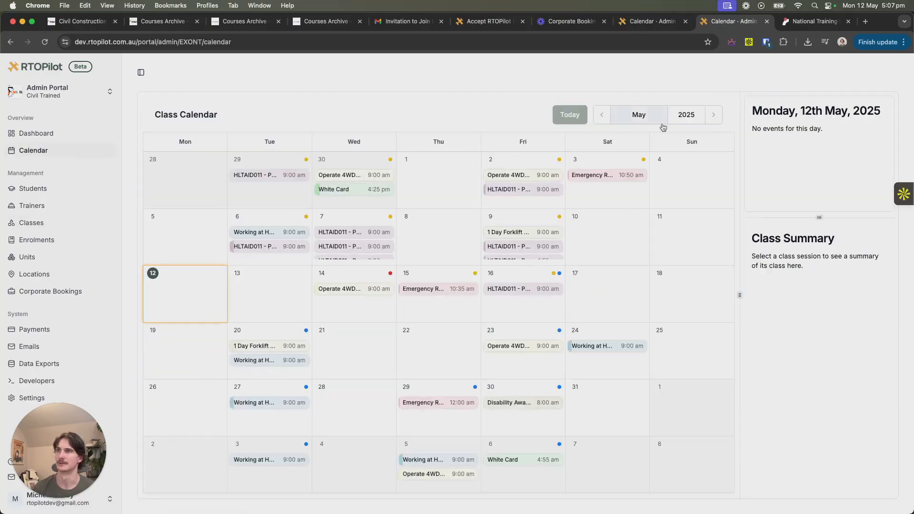
{"action": "left_click", "coordinate": [713, 115]}
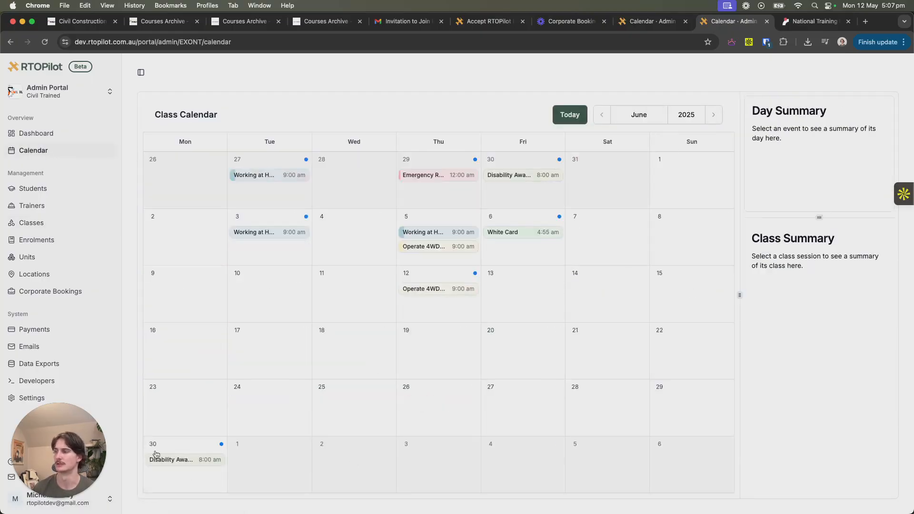
- Start a new enrolment lead, leaving the corporate booking unselected
{"action": "left_click", "coordinate": [37, 239]}
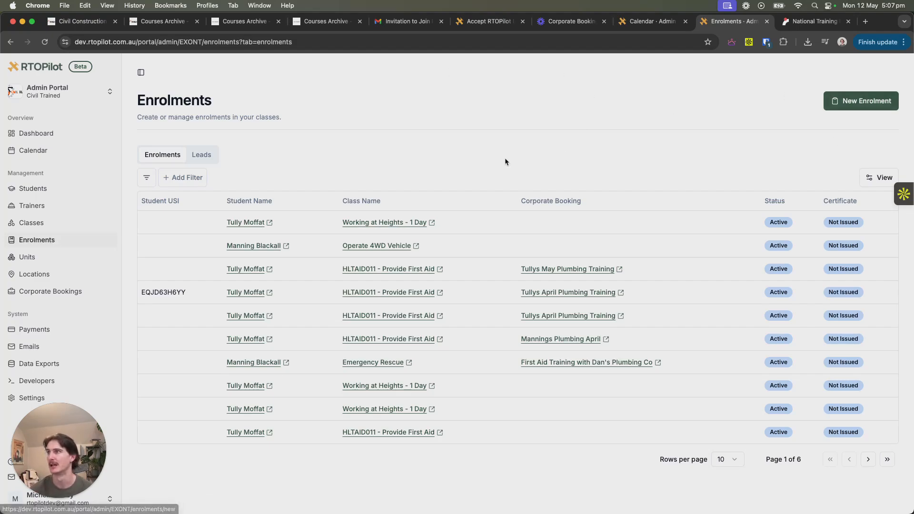
{"action": "left_click", "coordinate": [854, 104]}
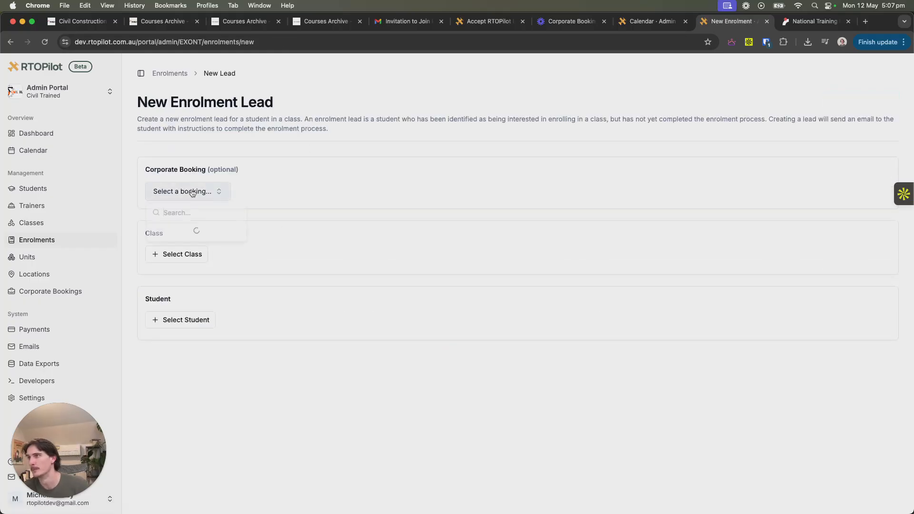
{"action": "left_click", "coordinate": [398, 191]}
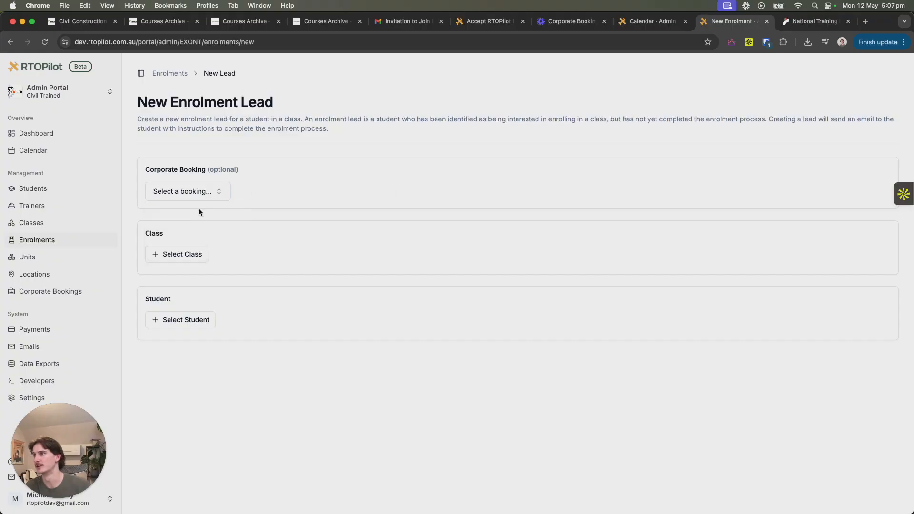
- Select the Disability Awareness to Animals class on 30th May 2025 for the lead, filtering classes by a May 30th, 2025 start date
{"action": "left_click", "coordinate": [175, 255]}
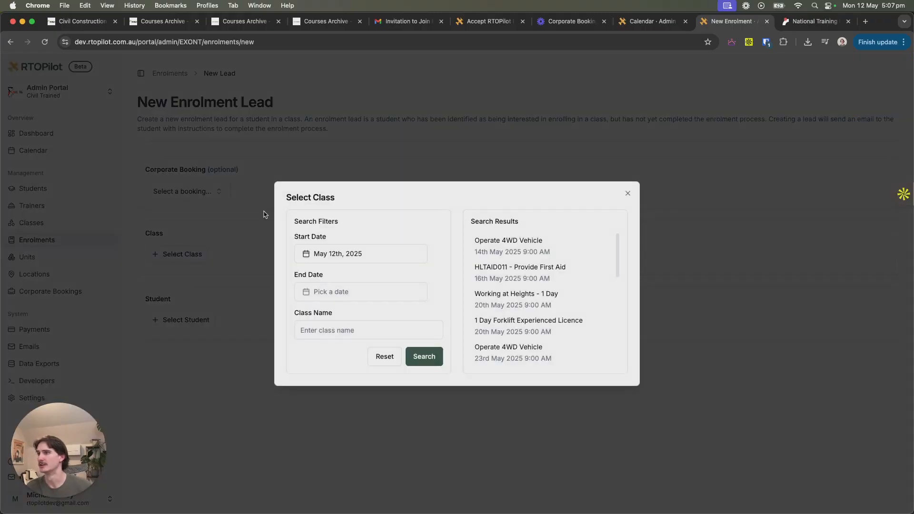
{"action": "left_click", "coordinate": [405, 258]}
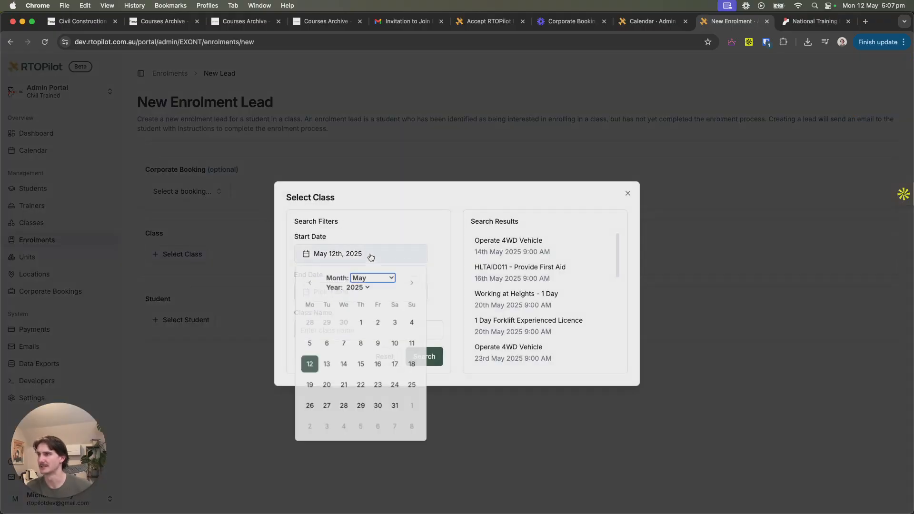
{"action": "left_click", "coordinate": [376, 408]}
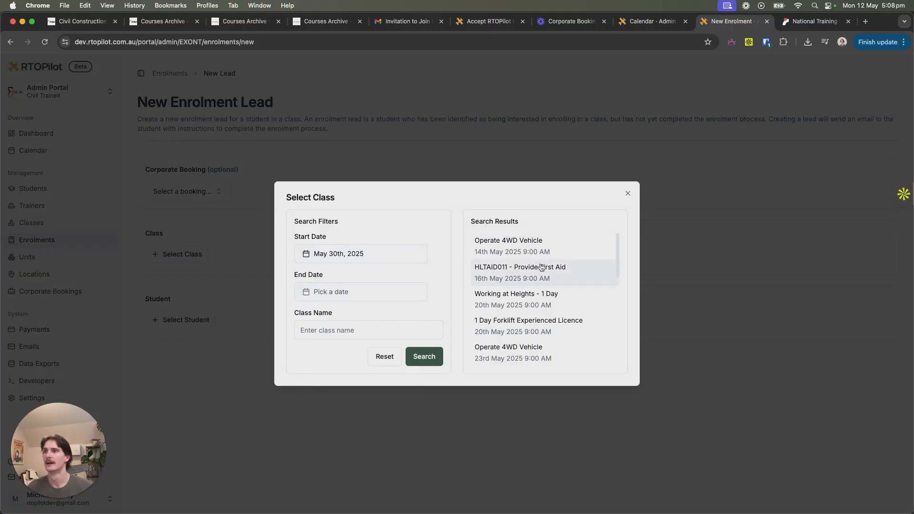
{"action": "left_click", "coordinate": [423, 356]}
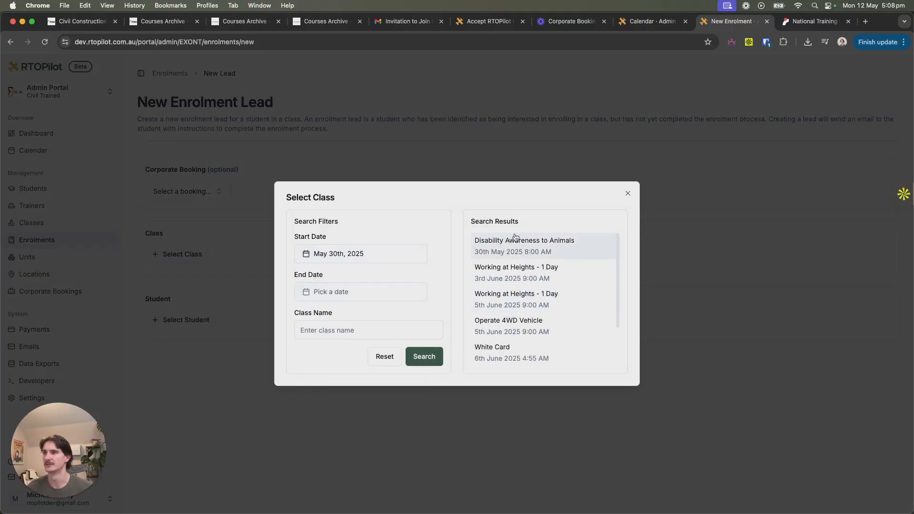
{"action": "left_click", "coordinate": [539, 246]}
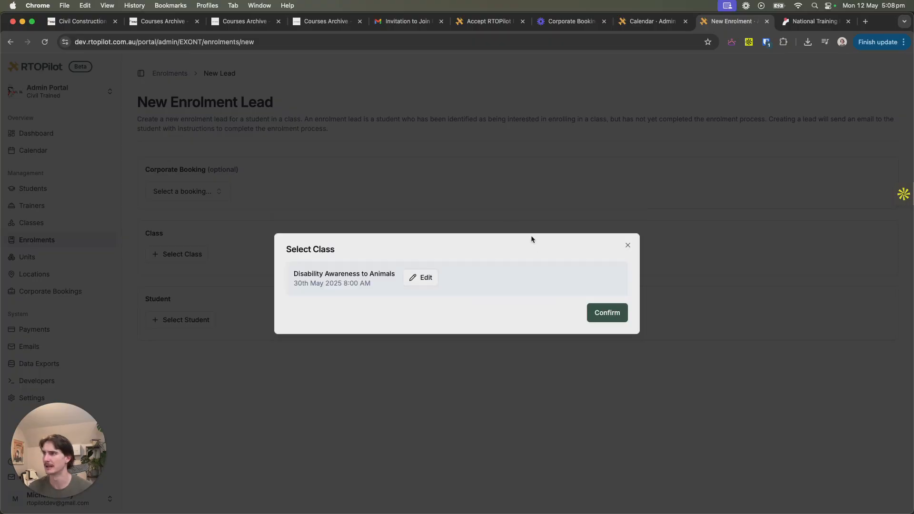
{"action": "left_click", "coordinate": [611, 316]}
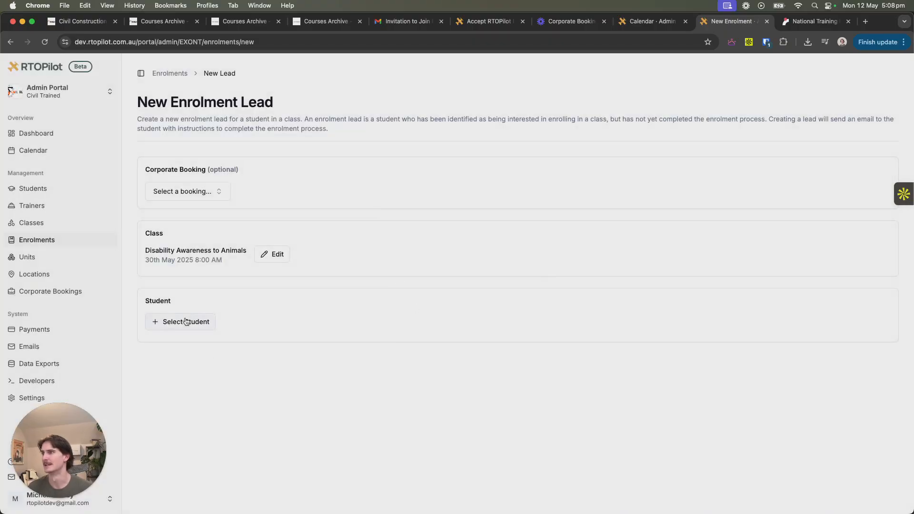
- Start a new student record for the lead and fill in the student's first name, last name and email
{"action": "left_click", "coordinate": [186, 321]}
{"action": "left_click", "coordinate": [345, 297]}
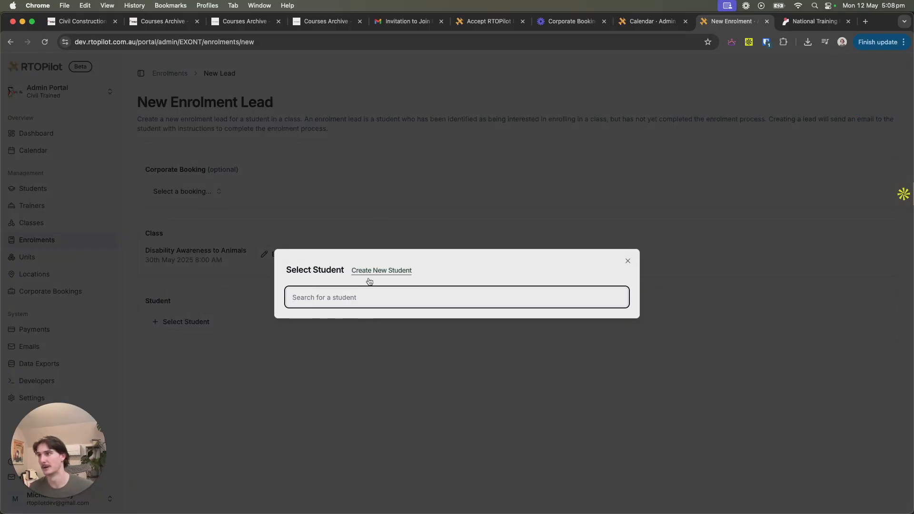
{"action": "left_click", "coordinate": [381, 271]}
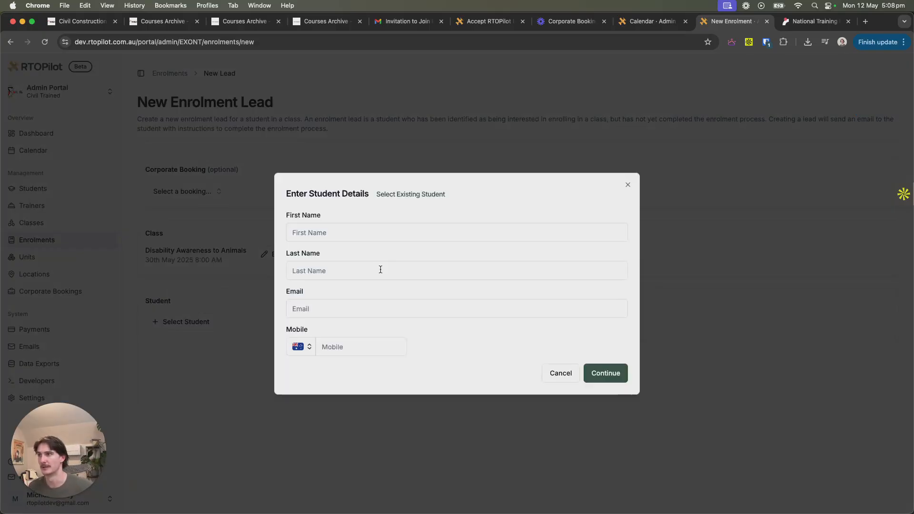
{"action": "left_click", "coordinate": [322, 225]}
{"action": "left_click", "coordinate": [350, 257]}
{"action": "left_click", "coordinate": [339, 272]}
{"action": "left_click", "coordinate": [350, 295]}
{"action": "left_click", "coordinate": [333, 309]}
{"action": "left_click", "coordinate": [381, 356]}
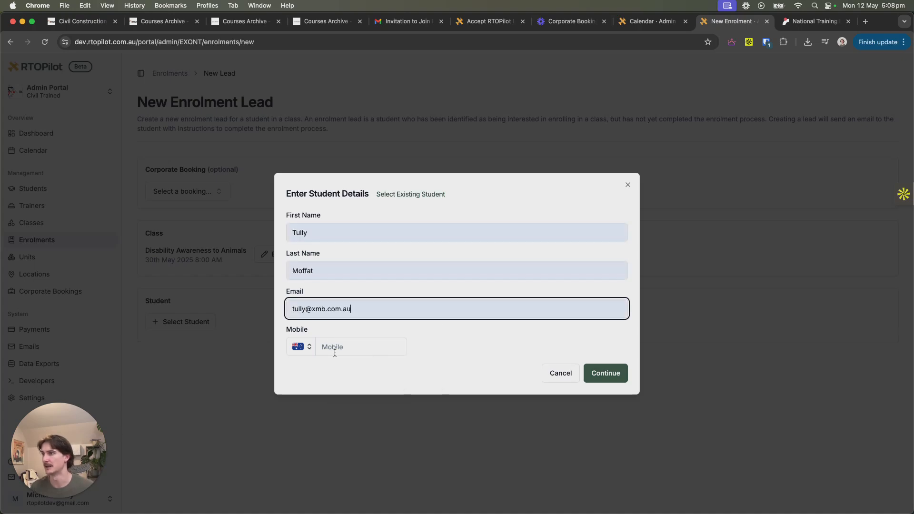
- Enter the student's mobile number and confirm the new student for the enrolment lead
{"action": "left_click", "coordinate": [338, 351]}
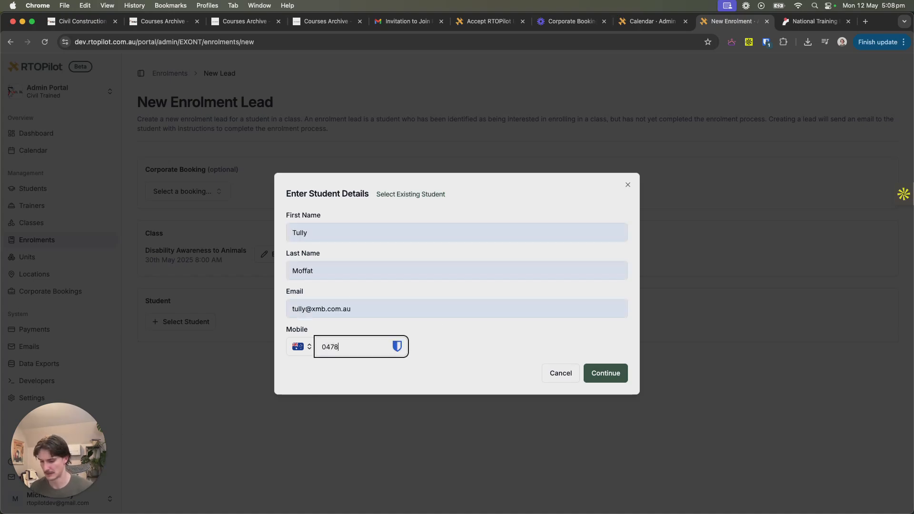
{"action": "left_click", "coordinate": [602, 371]}
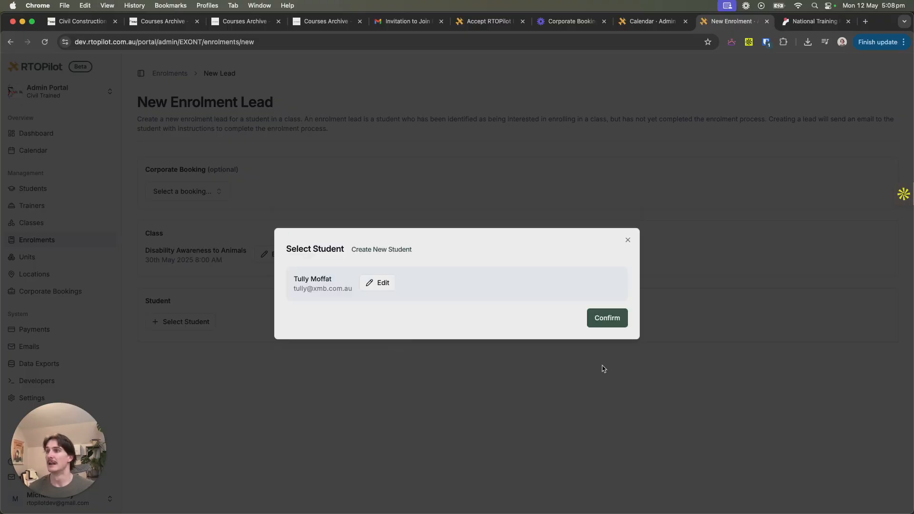
{"action": "left_click", "coordinate": [616, 316]}
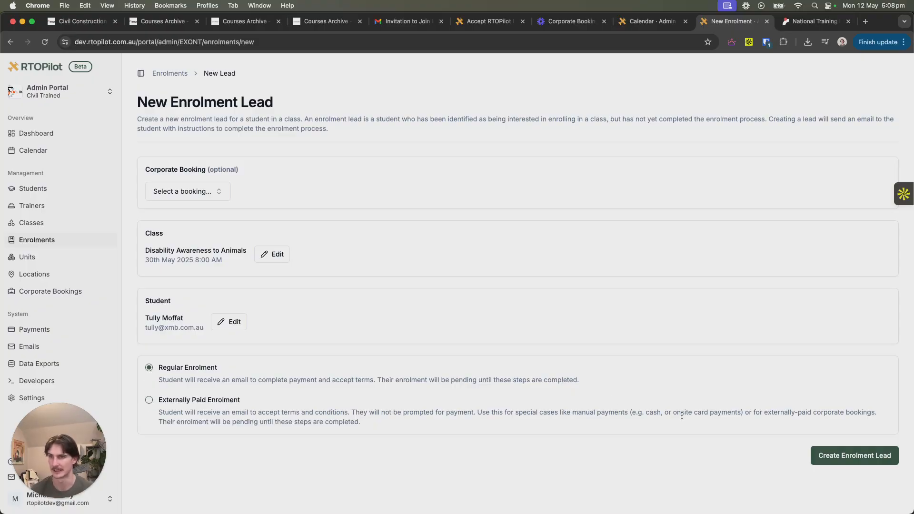
- Create the enrolment lead as a Regular Enrolment and check its status in the leads list
{"action": "left_click", "coordinate": [846, 457]}
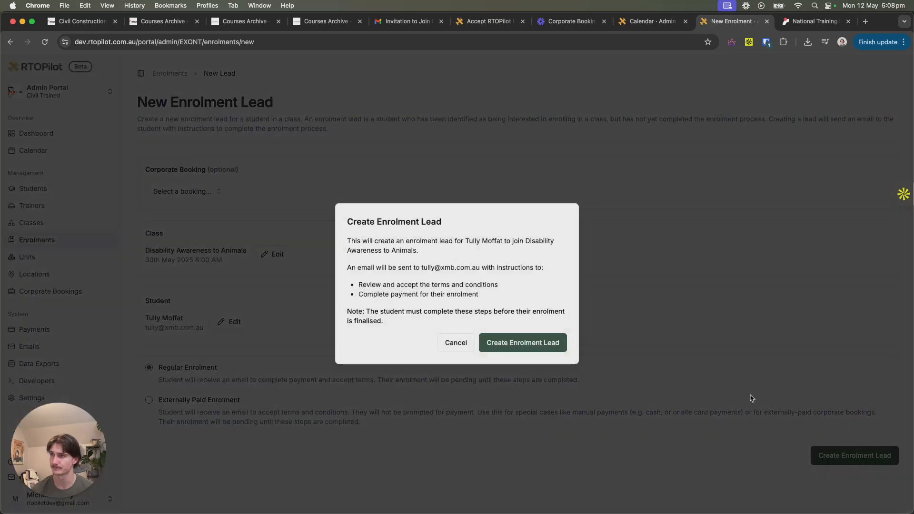
{"action": "left_click", "coordinate": [528, 344]}
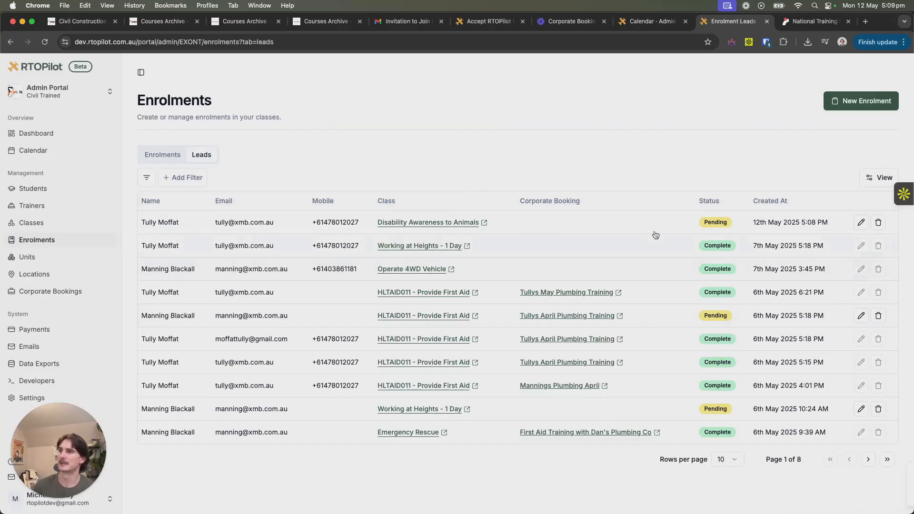
{"action": "mouse_move", "coordinate": [715, 229]}
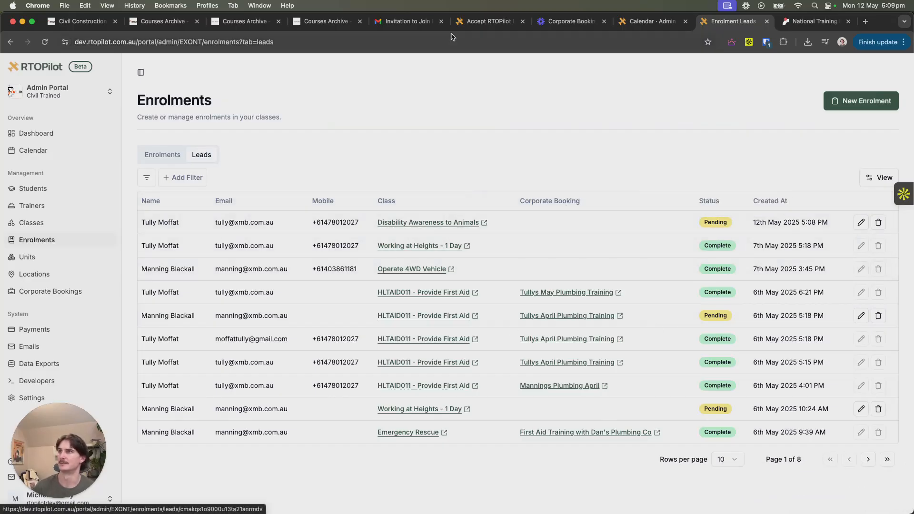
- Follow the link in Gmail's "Confirm your enrolment with Civil Trained" email and agree to the enrolment terms and privacy policy
{"action": "left_click", "coordinate": [407, 22]}
{"action": "left_click", "coordinate": [110, 132]}
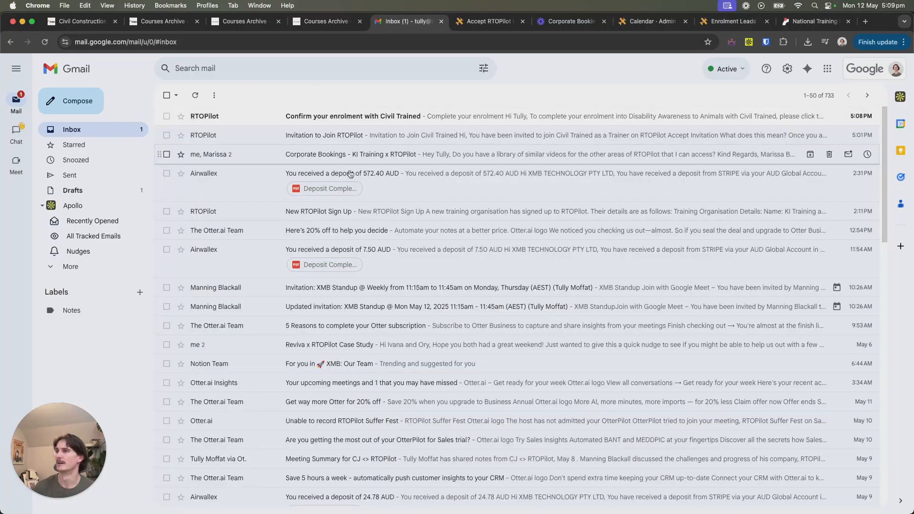
{"action": "left_click", "coordinate": [334, 118]}
{"action": "left_click", "coordinate": [440, 324]}
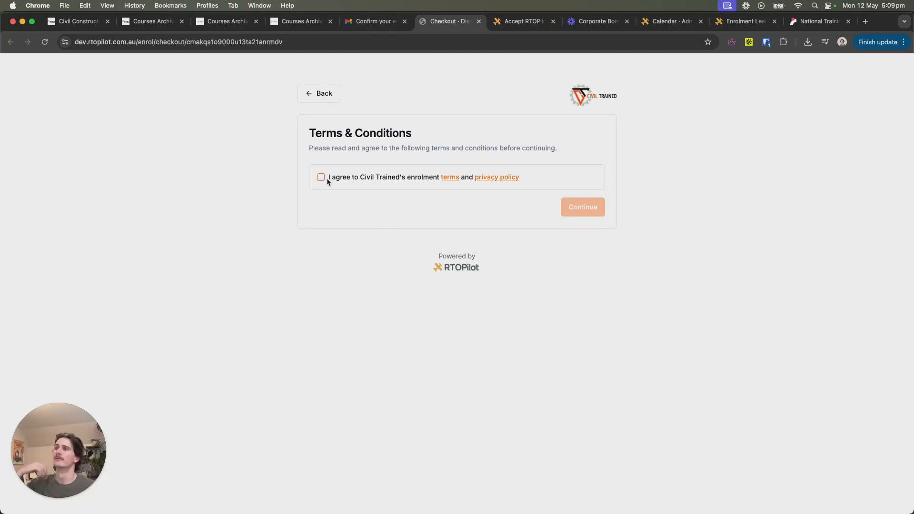
{"action": "left_click", "coordinate": [320, 177]}
{"action": "left_click", "coordinate": [593, 210]}
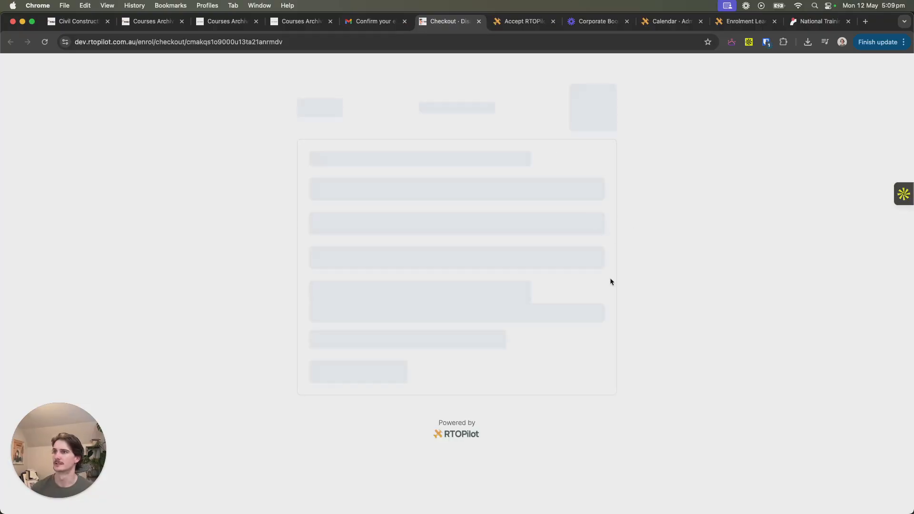
- Fill in the student's name and shipping address in the checkout form, using the suggested address
{"action": "scroll", "coordinate": [462, 352], "scroll_direction": "down", "scroll_amount": 5}
{"action": "left_click", "coordinate": [431, 204]}
{"action": "left_click", "coordinate": [435, 231]}
{"action": "left_click", "coordinate": [410, 246]}
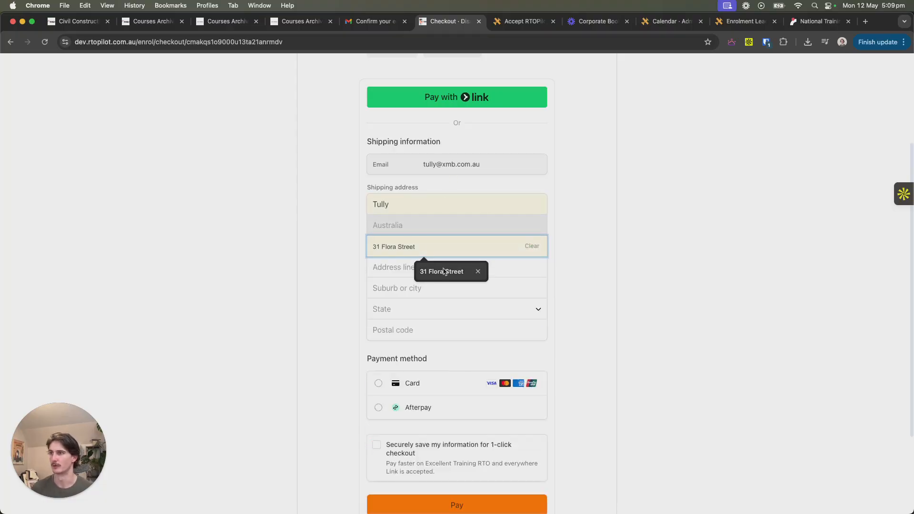
{"action": "left_click", "coordinate": [446, 271]}
{"action": "left_click", "coordinate": [441, 241]}
{"action": "left_click", "coordinate": [412, 304]}
{"action": "scroll", "coordinate": [617, 340], "scroll_direction": "down", "scroll_amount": 2}
{"action": "scroll", "coordinate": [617, 340], "scroll_direction": "down", "scroll_amount": 2}
- Choose Card as the payment method, enter the card number, expiry date and CVC, and pay for the enrolment
{"action": "left_click", "coordinate": [377, 263]}
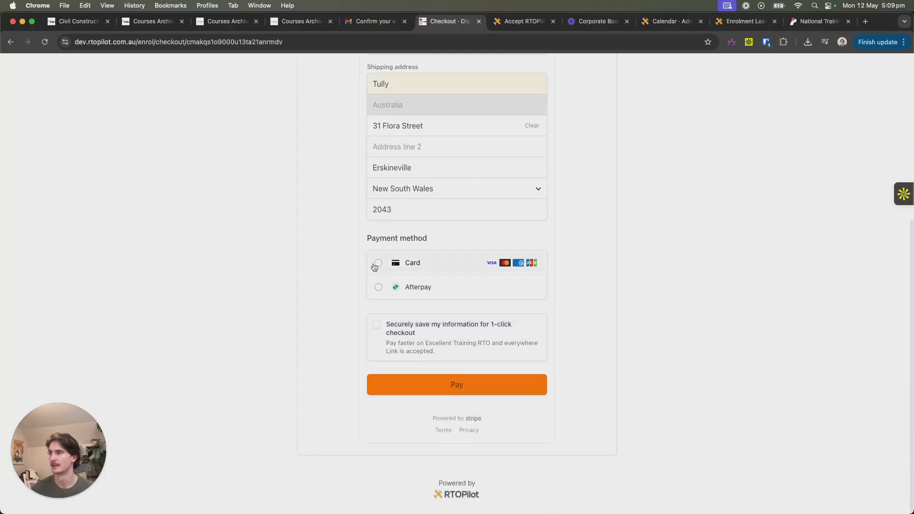
{"action": "type", "text": "42424242424242421226124"}
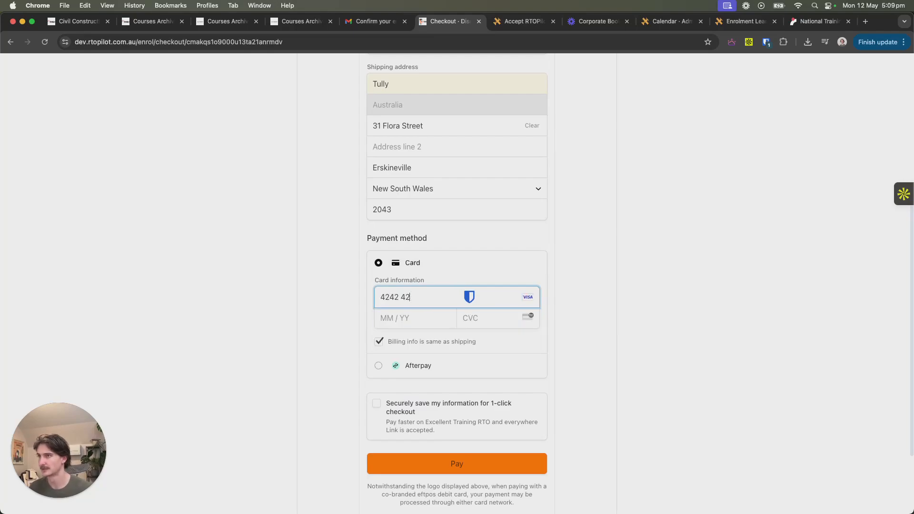
{"action": "scroll", "coordinate": [269, 362], "scroll_direction": "down", "scroll_amount": 3}
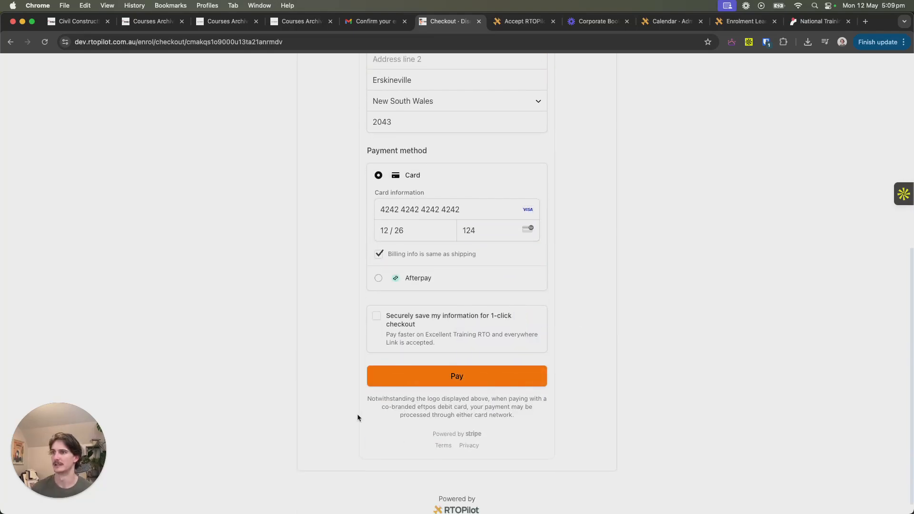
{"action": "left_click", "coordinate": [446, 375]}
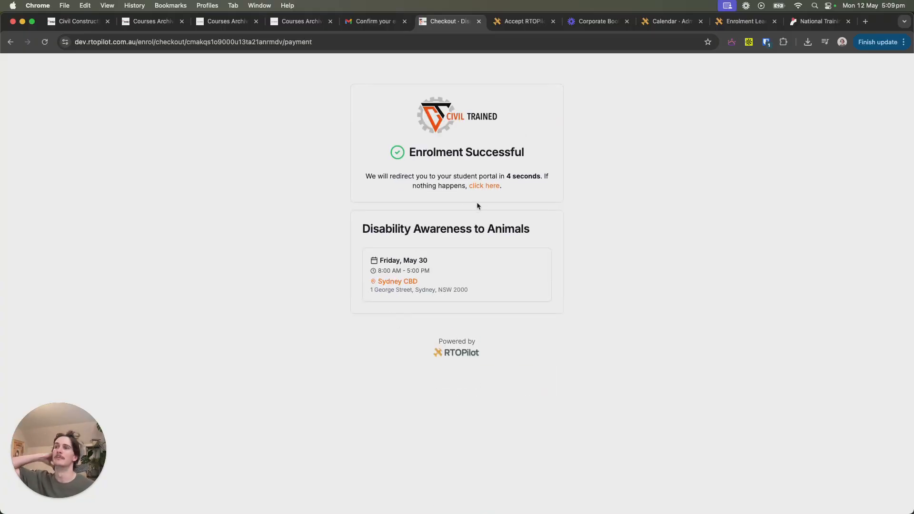
- Go to the student portal from the enrolment success page and look over its home page
{"action": "left_click", "coordinate": [489, 186]}
{"action": "scroll", "coordinate": [408, 403], "scroll_direction": "down", "scroll_amount": 3}
{"action": "scroll", "coordinate": [407, 403], "scroll_direction": "up", "scroll_amount": 3}
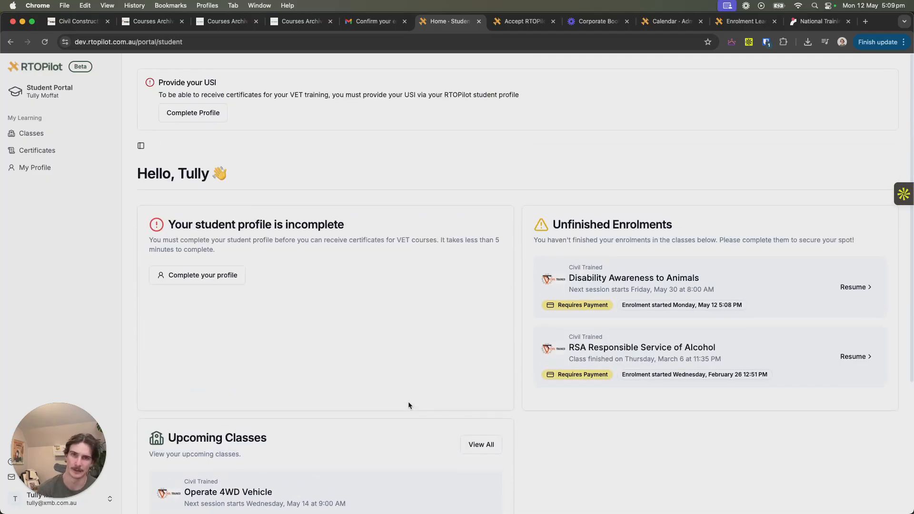